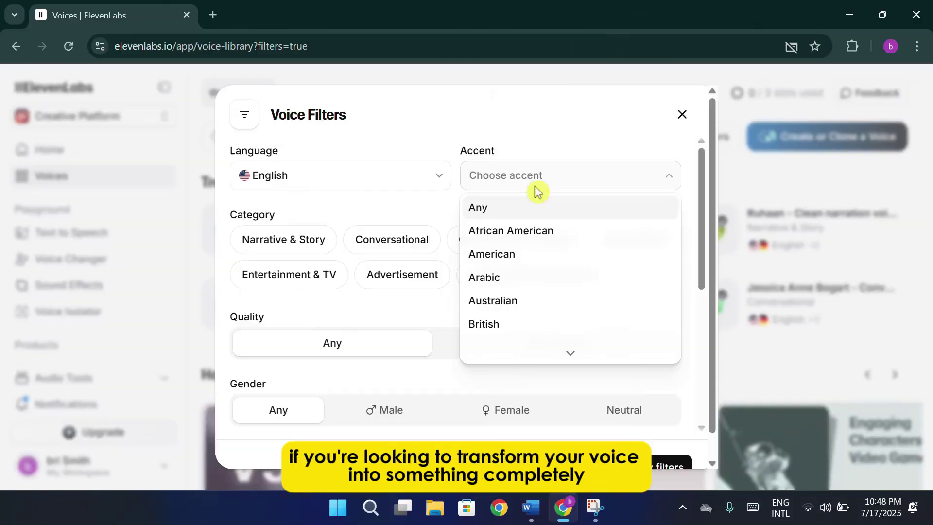
Filter voices to American accent and Characters & Animation, list all saved voices, and lower similarity.
left_click(510, 253)
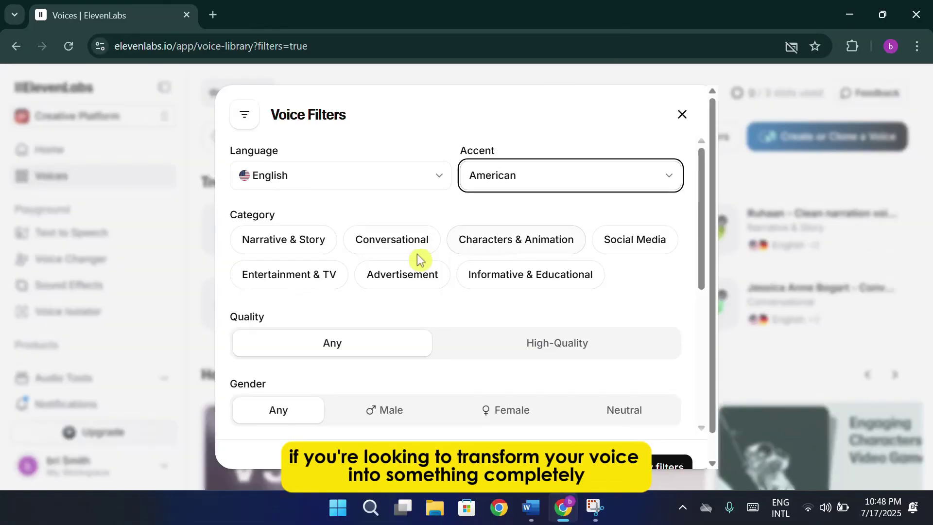
left_click(495, 243)
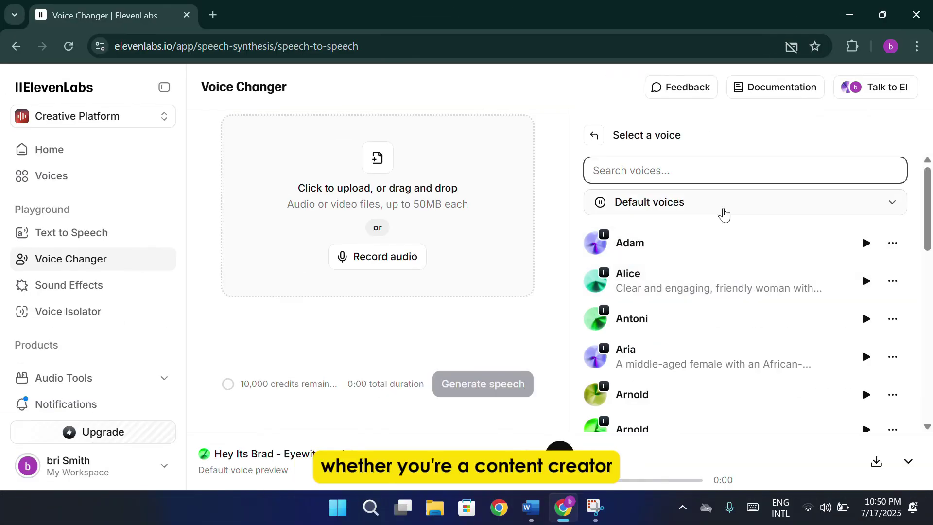
left_click(725, 214)
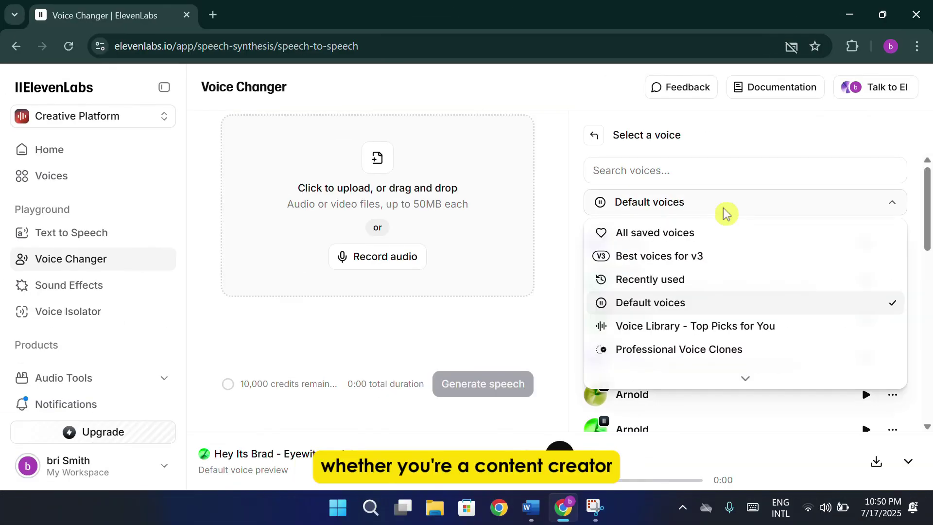
left_click(709, 235)
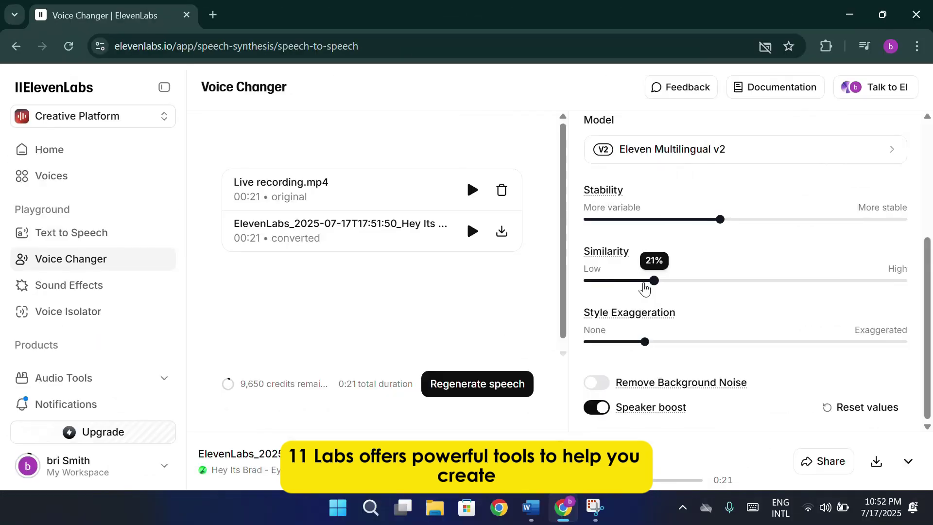
left_click_drag(645, 278, 595, 282)
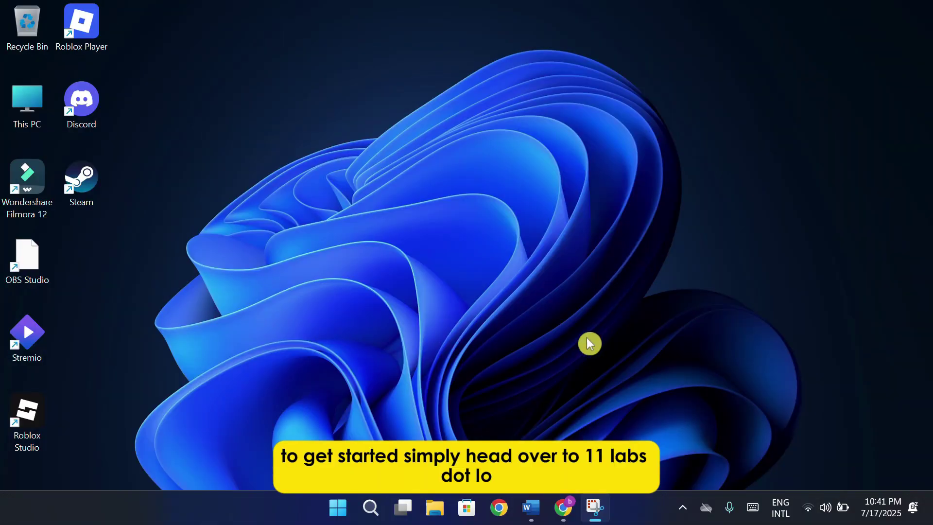
Launch Chrome from the taskbar on the elevenlabs.io homepage.
left_click(563, 508)
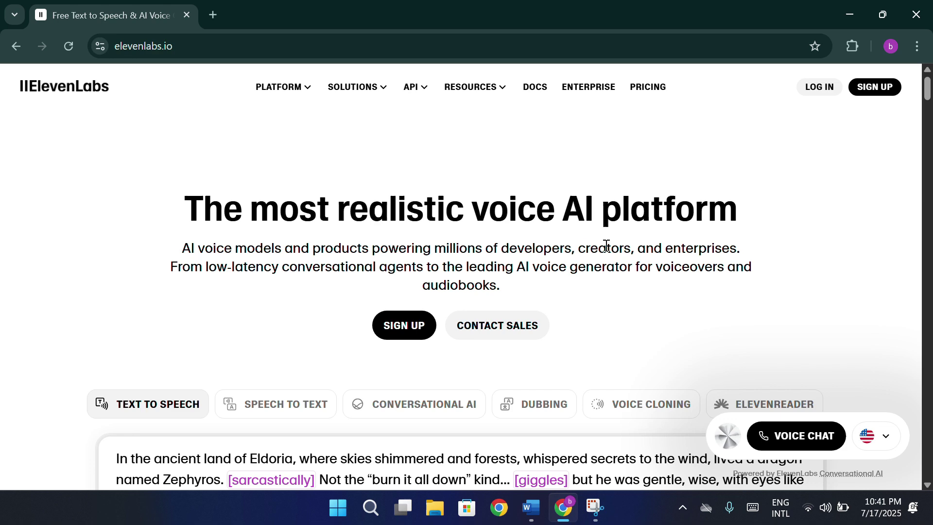
mouse_move(308, 94)
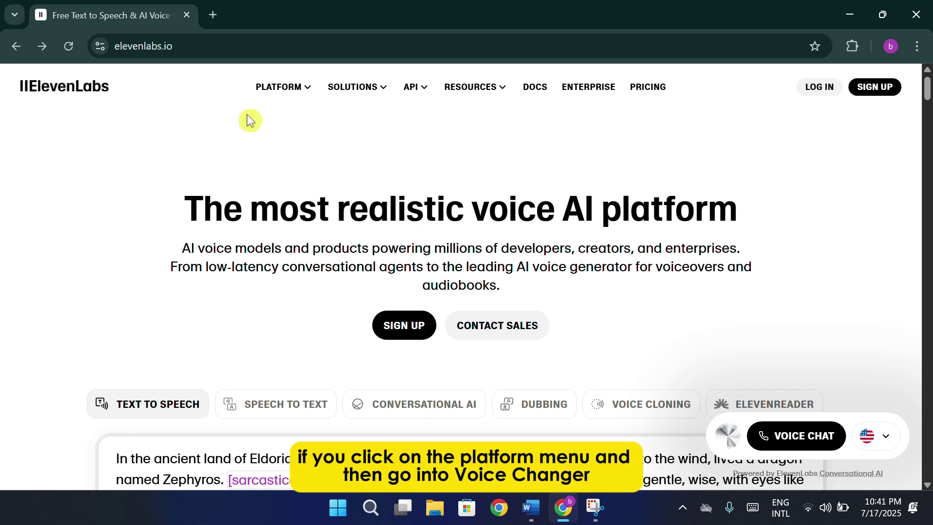
Go to the Voice Changer page from the Platform menu and scroll through it.
left_click(297, 90)
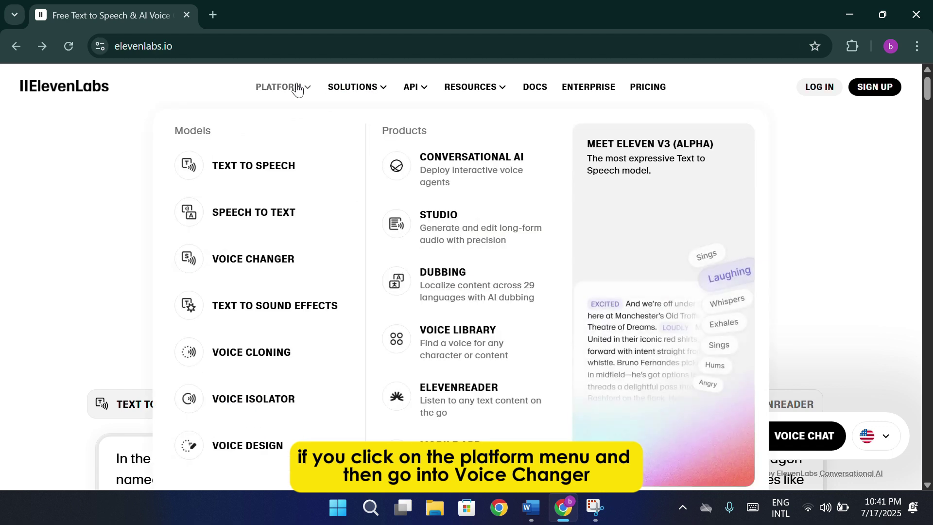
left_click(253, 268)
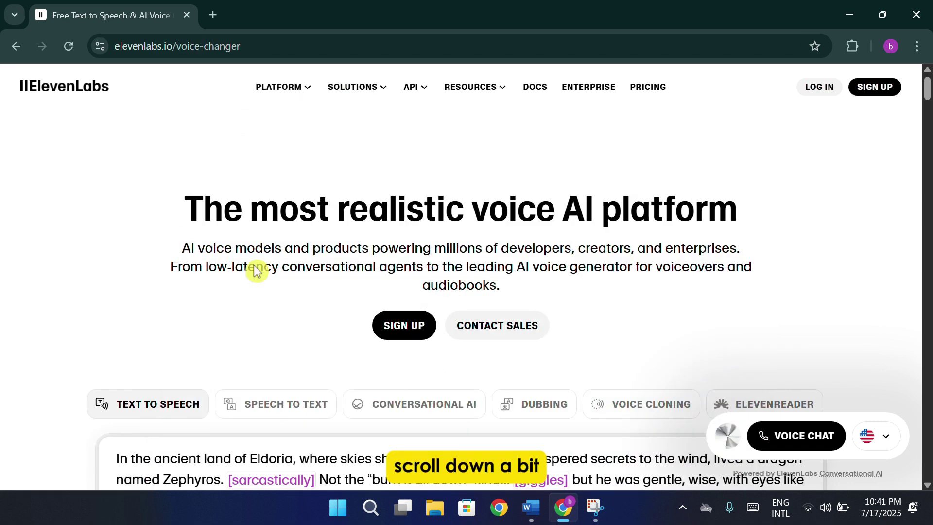
scroll(254, 267, "down", 6)
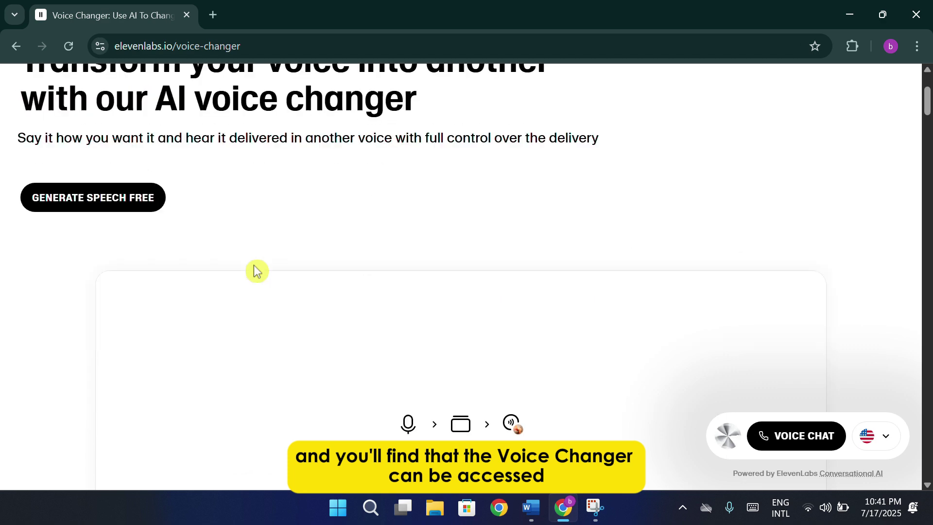
scroll(335, 252, "down", 2)
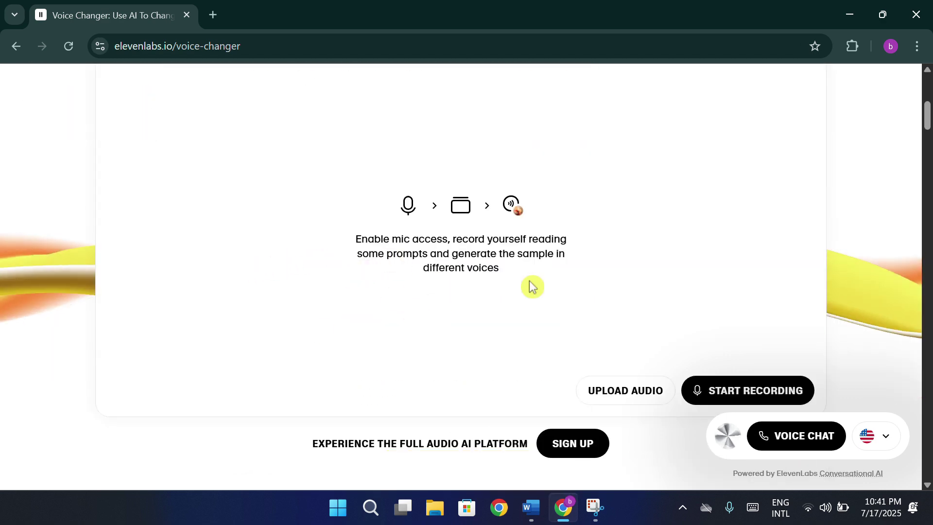
scroll(529, 282, "up", 2)
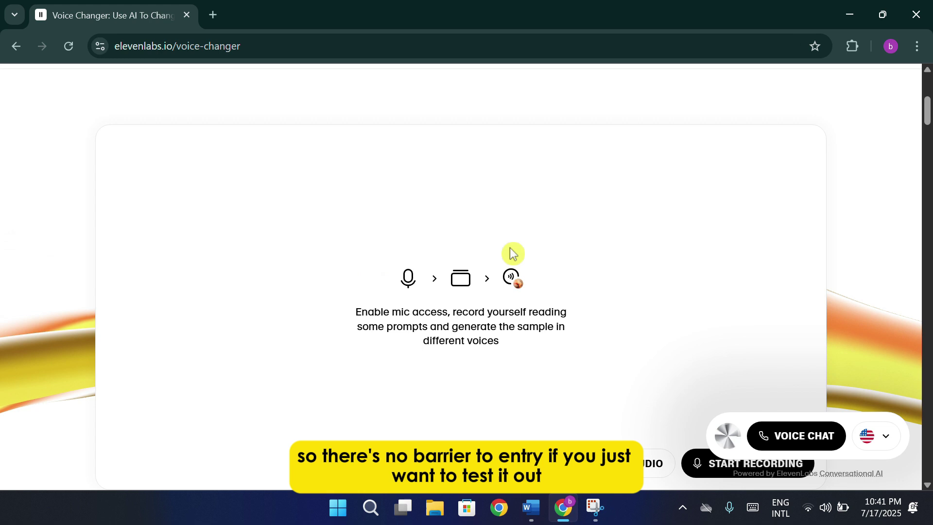
scroll(509, 248, "down", 2)
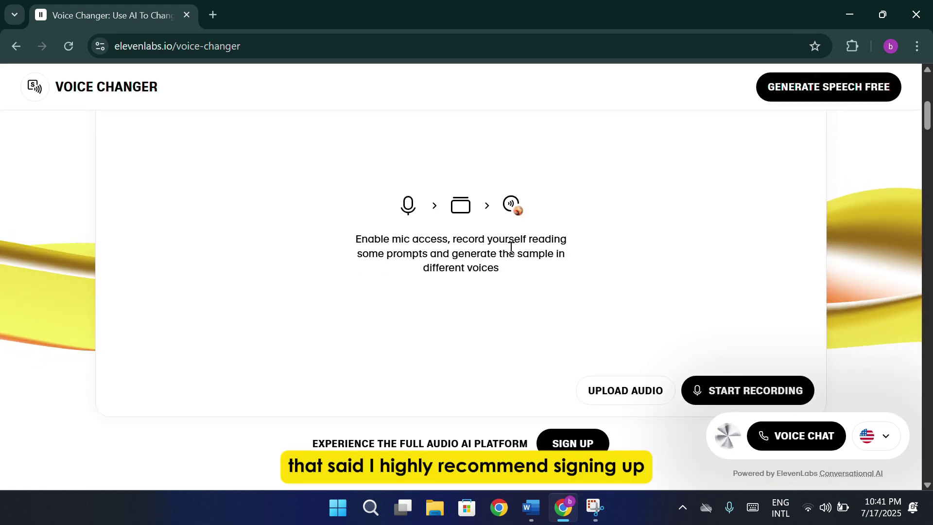
scroll(520, 249, "up", 6)
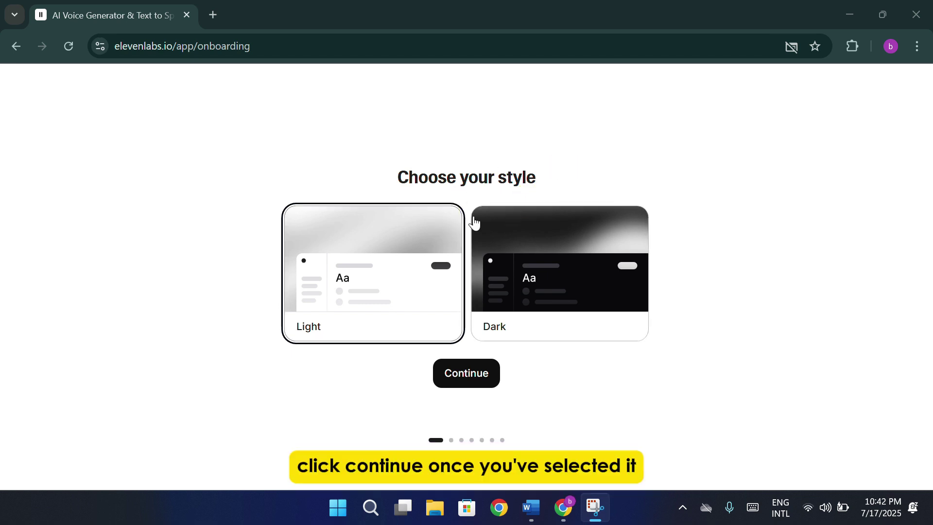
Confirm the Light style, enter your name and birth date, and answer Facebook as the referral source.
left_click(485, 379)
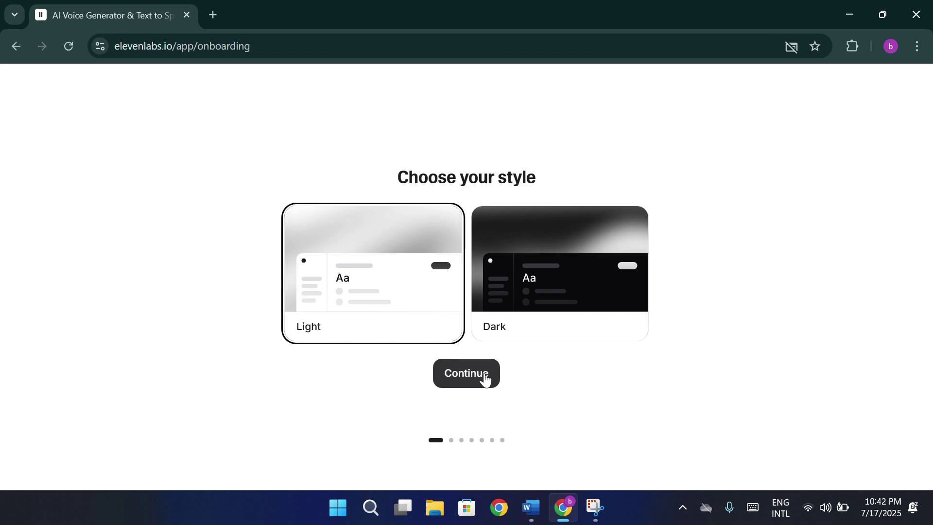
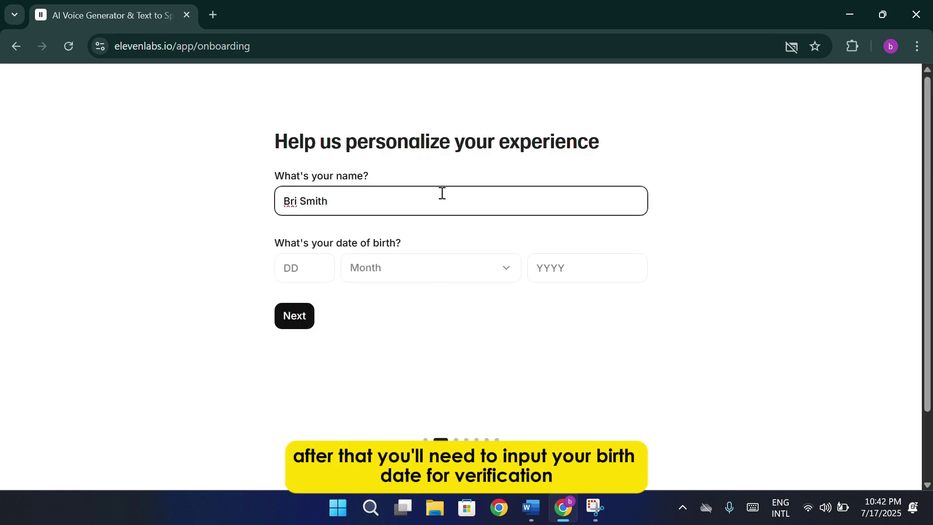
left_click(323, 269)
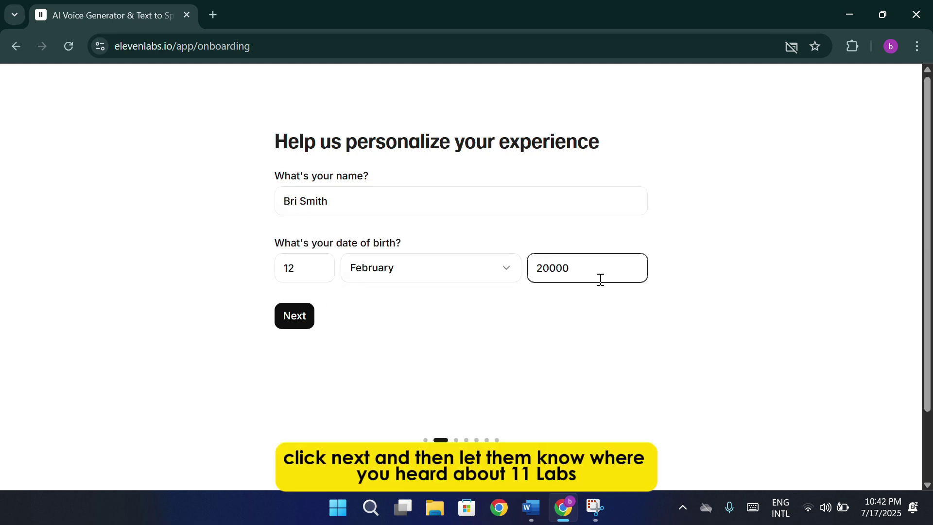
left_click(296, 322)
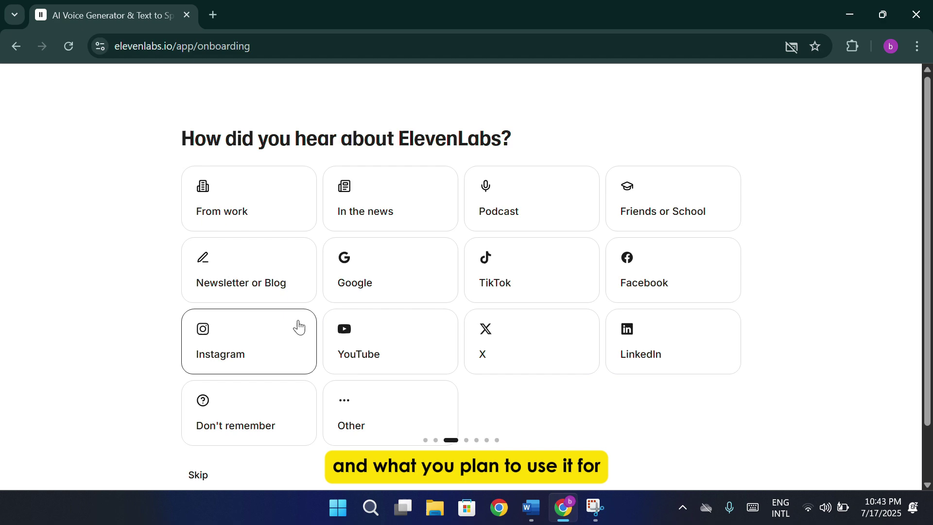
left_click(614, 312)
left_click(667, 283)
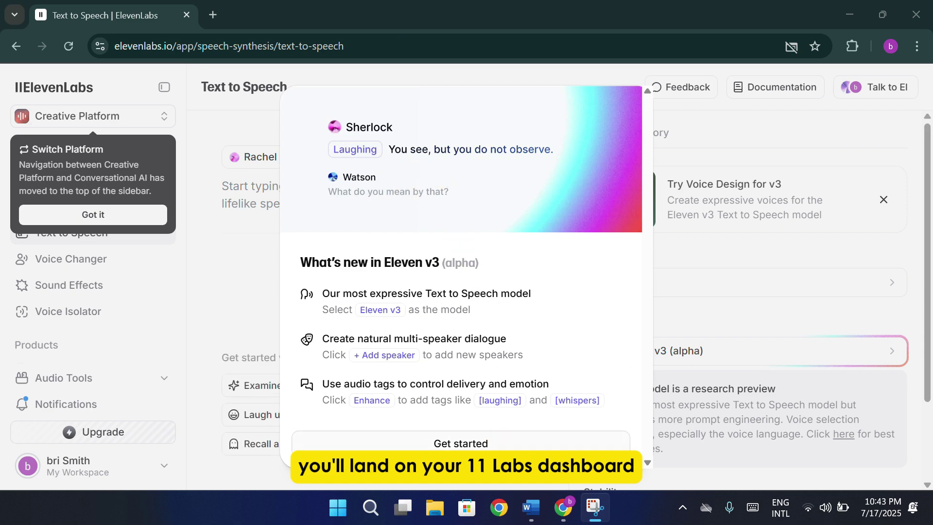
Dismiss the What's new notice and platform tip, then switch to the Voice Changer.
left_click(496, 442)
left_click(134, 221)
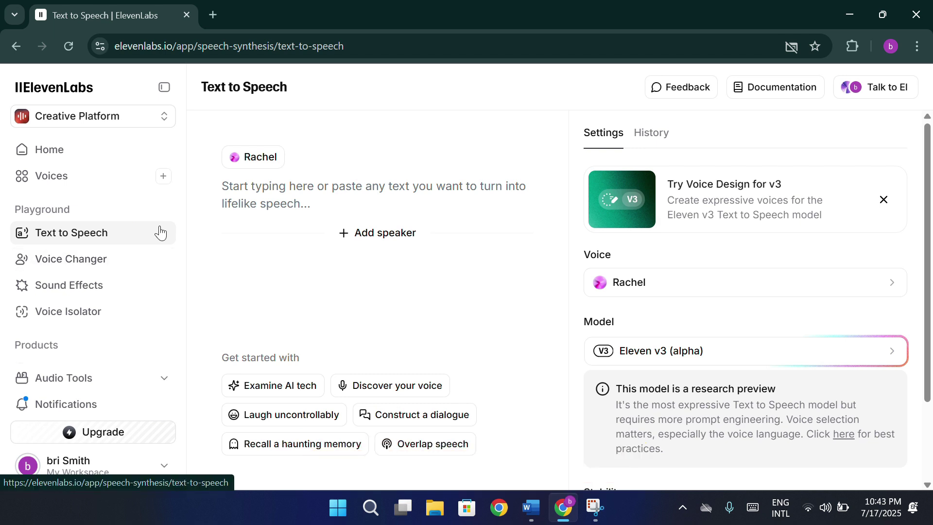
left_click(129, 263)
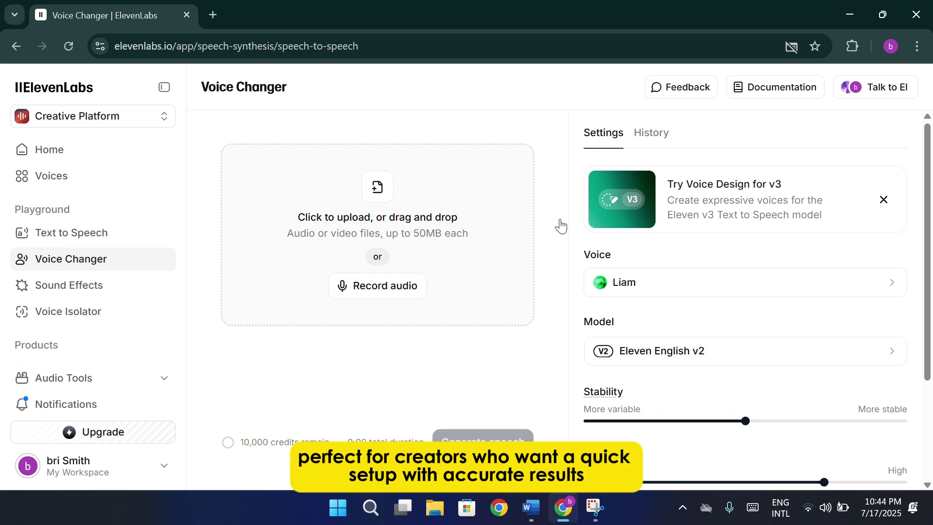
left_click(656, 280)
scroll(694, 331, "down", 5)
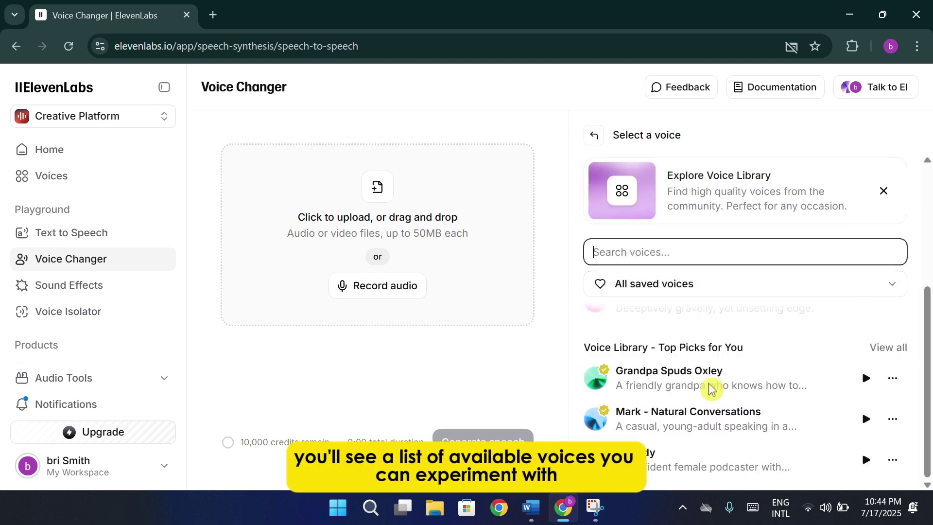
scroll(767, 384, "up", 5)
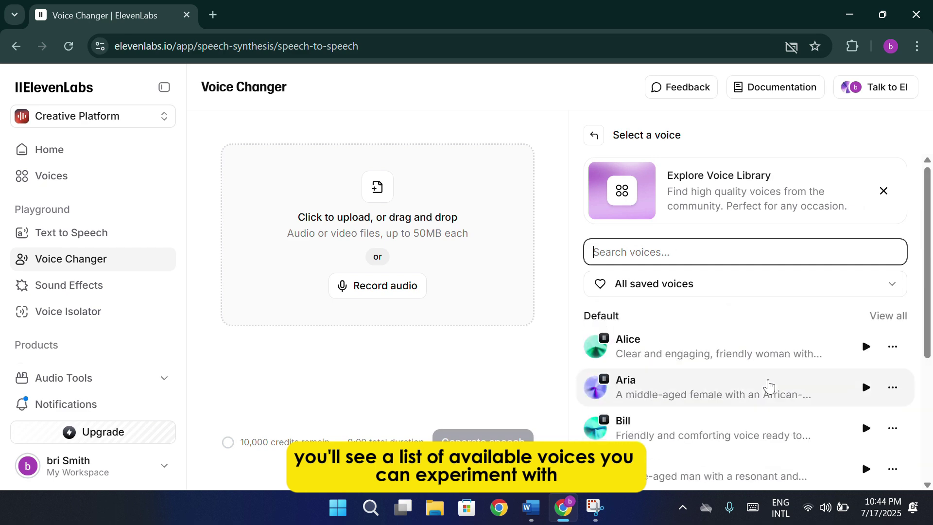
left_click(883, 192)
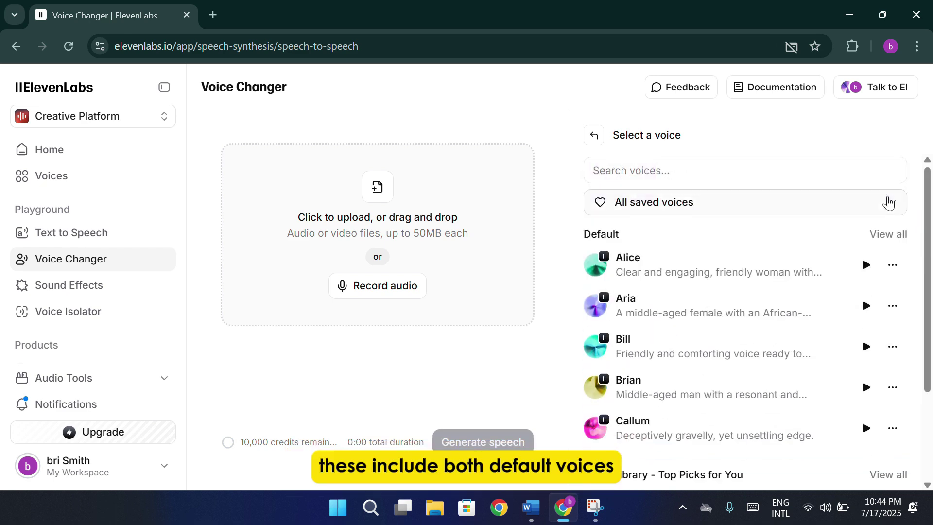
left_click(595, 143)
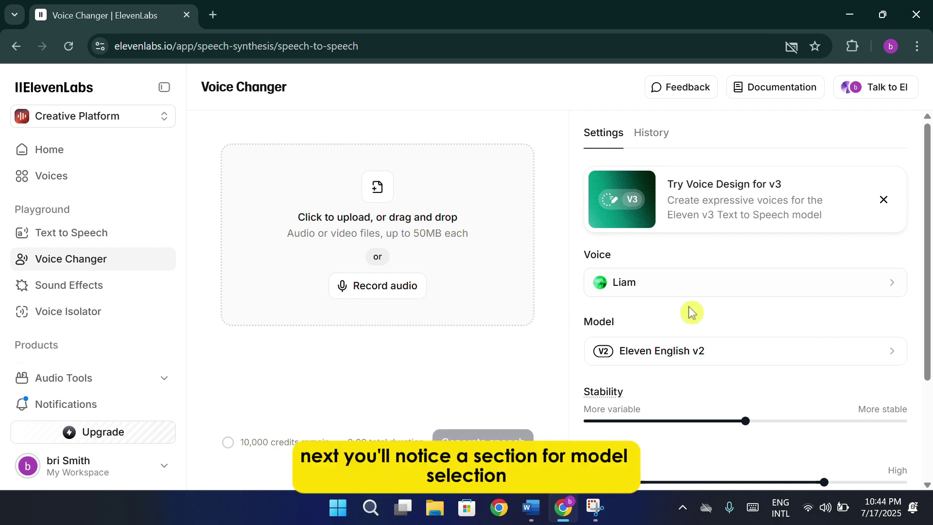
Change the Voice Changer model from Eleven English v2 to Eleven Multilingual v2.
left_click(702, 351)
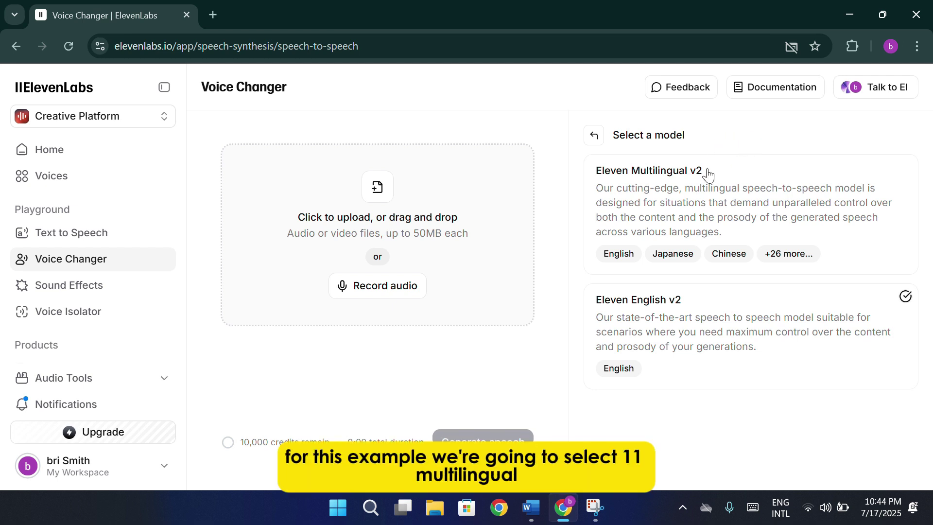
left_click(688, 212)
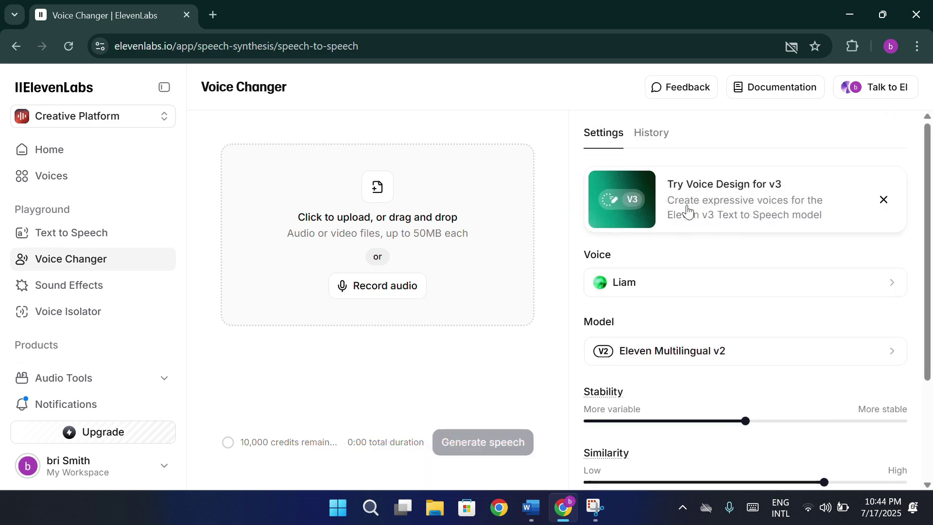
scroll(760, 289, "down", 3)
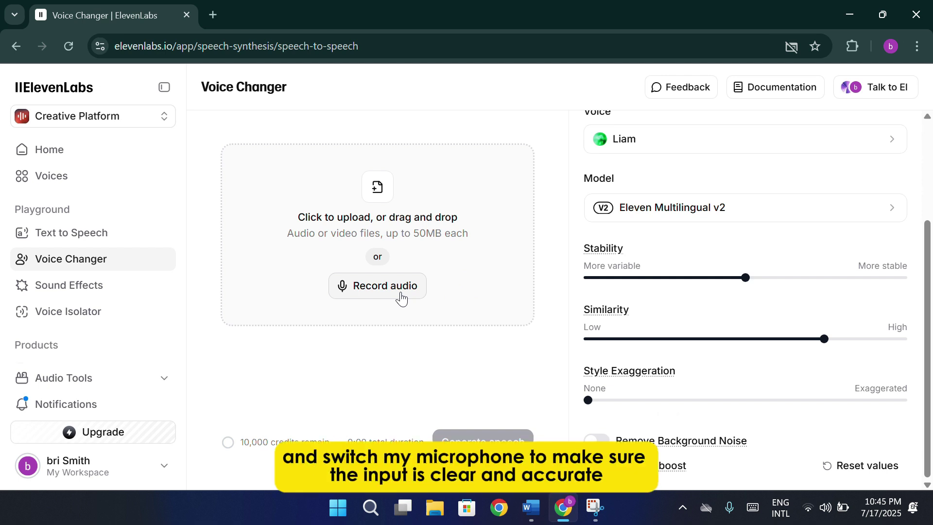
Grant microphone access and start a live recording of the story intro.
left_click(402, 297)
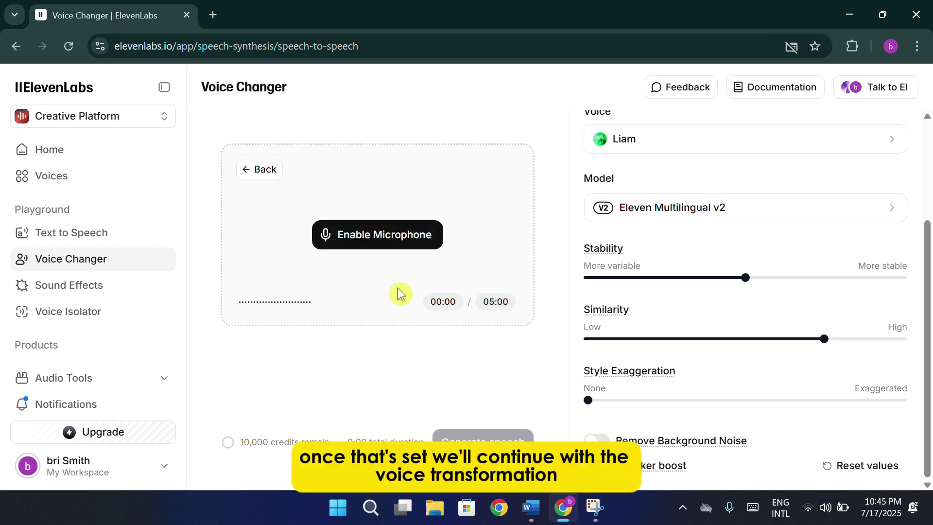
left_click(384, 235)
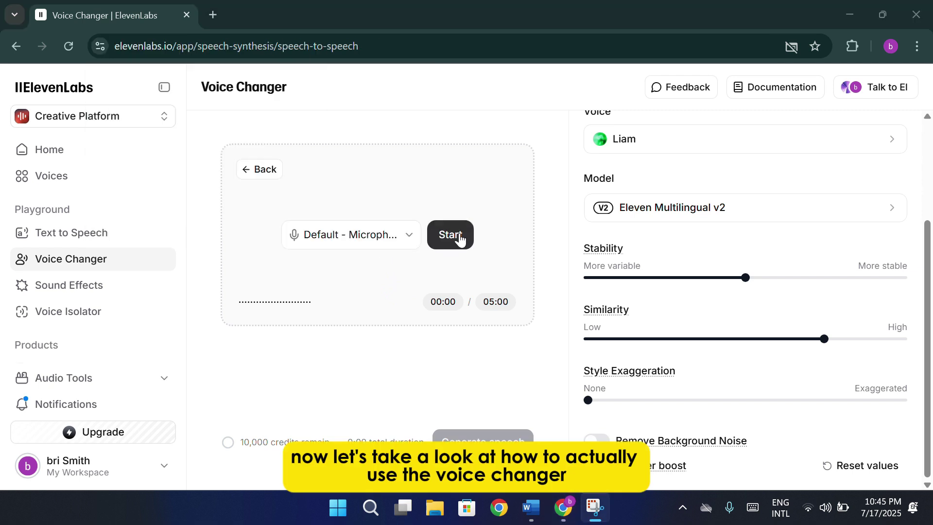
left_click(459, 236)
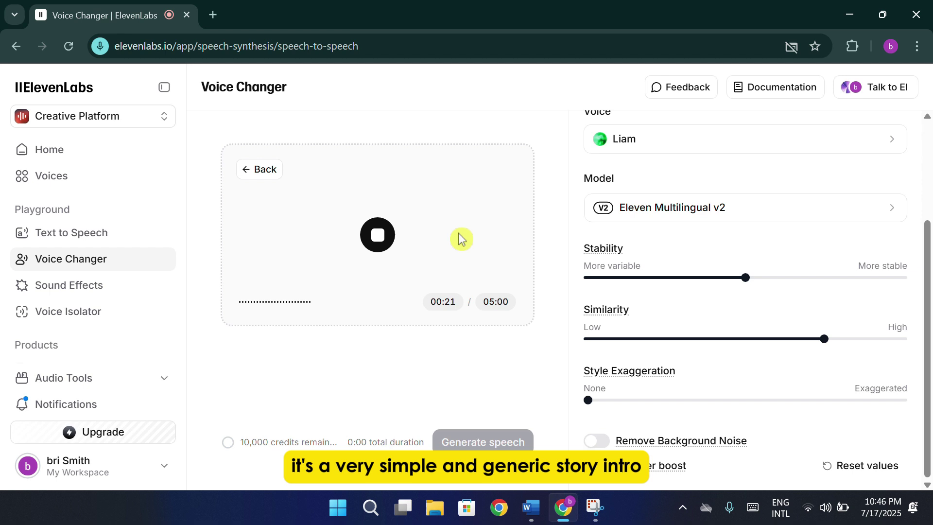
Stop recording to keep the 00:23 Live recording.mp4 clip, then scroll settings back up.
left_click(378, 236)
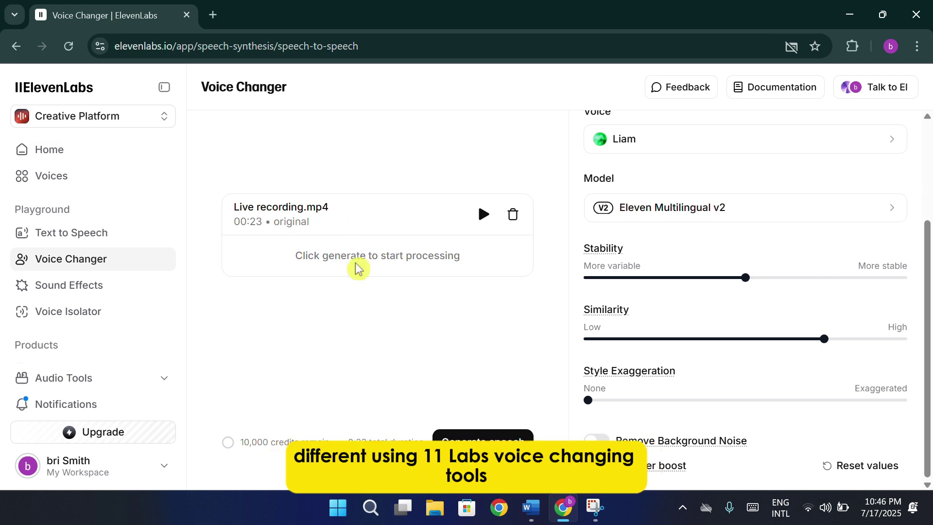
scroll(749, 245, "up", 3)
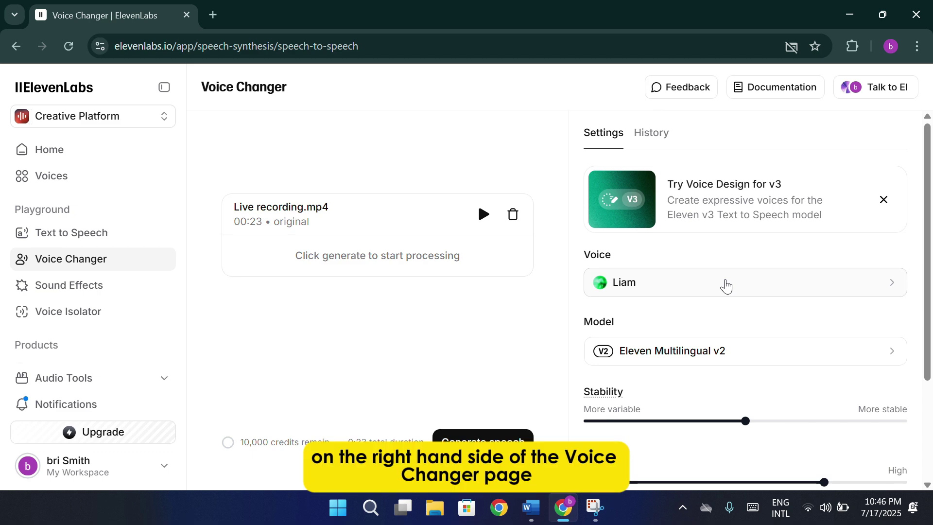
Open and close the Voice Design banner, then open the voice list from Liam.
left_click(723, 208)
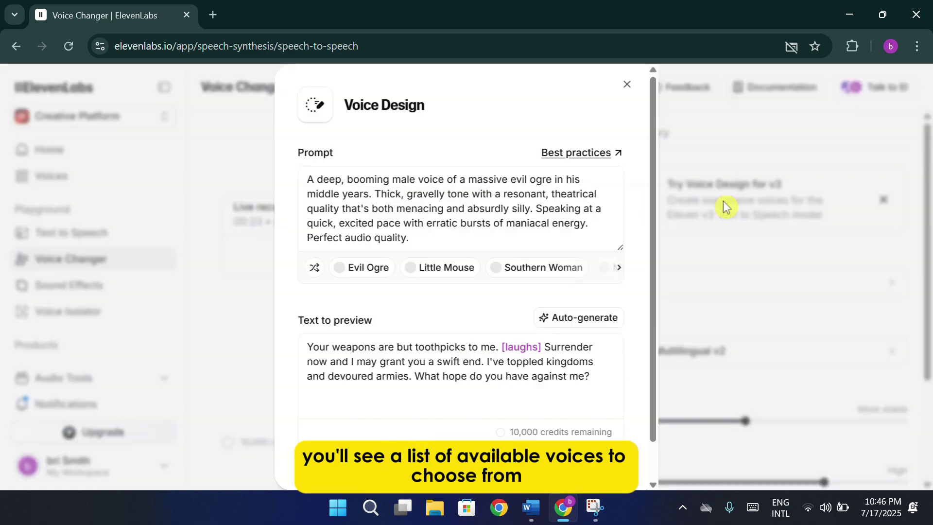
left_click(703, 247)
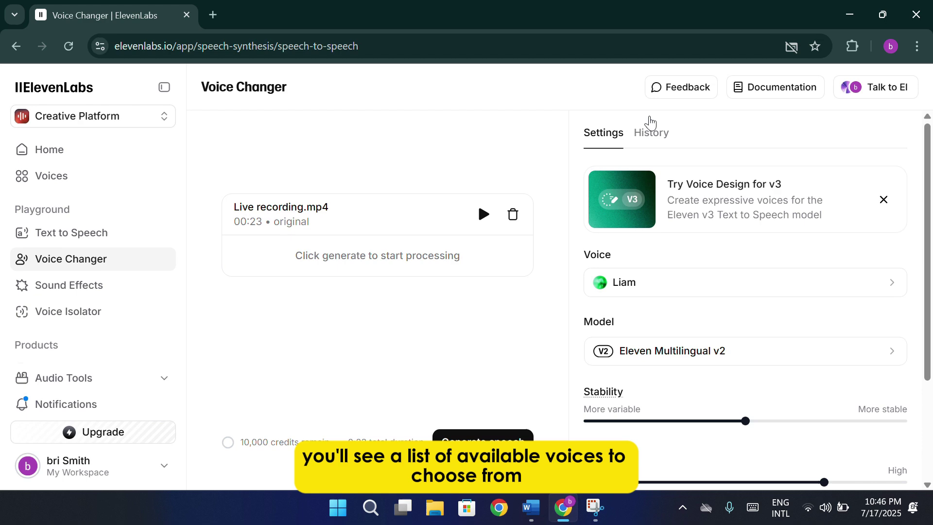
left_click(722, 290)
Browse the voice list, view all Default voices, and open the category dropdown.
scroll(722, 289, "down", 2)
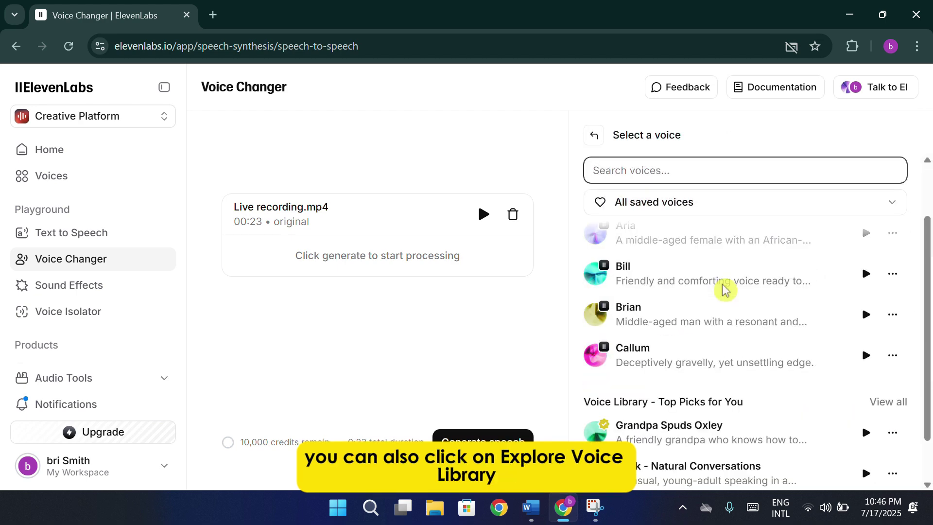
scroll(758, 287, "down", 1)
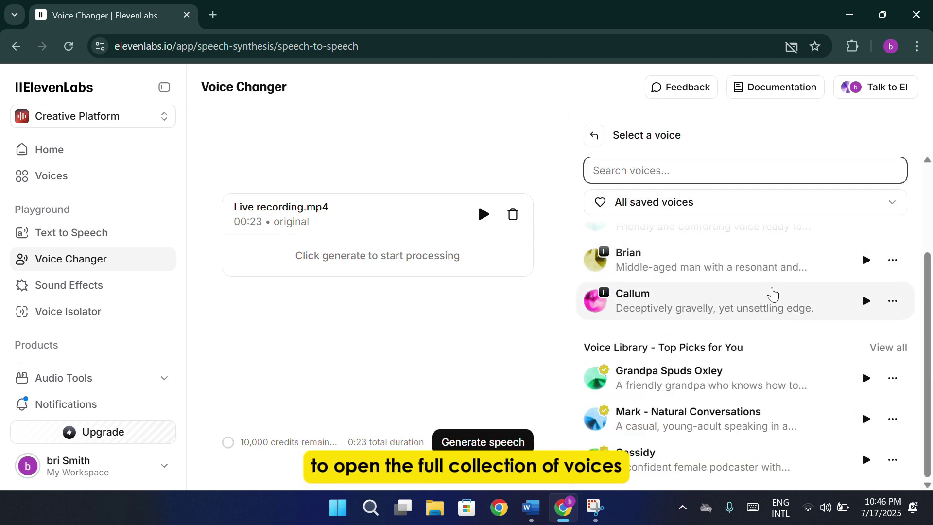
scroll(770, 291, "up", 3)
scroll(723, 339, "down", 2)
scroll(724, 340, "down", 1)
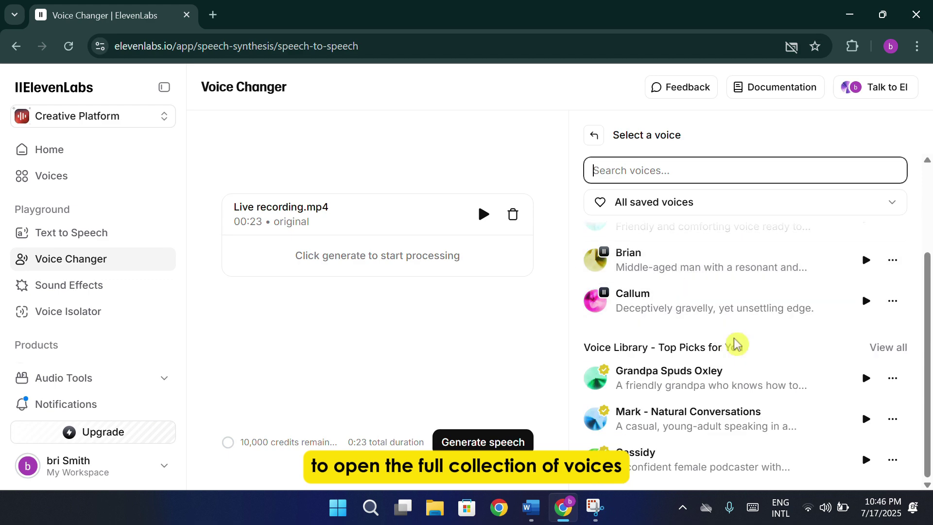
scroll(736, 340, "up", 3)
left_click(887, 234)
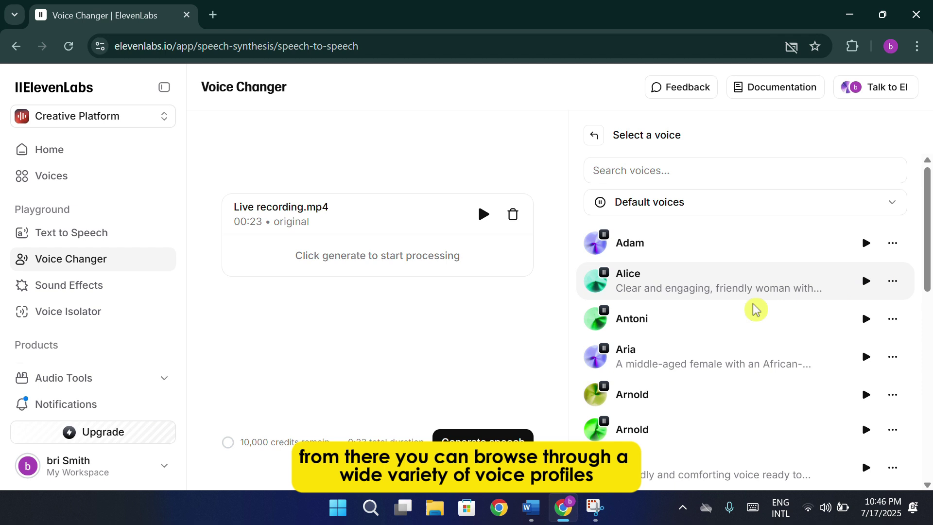
left_click(711, 202)
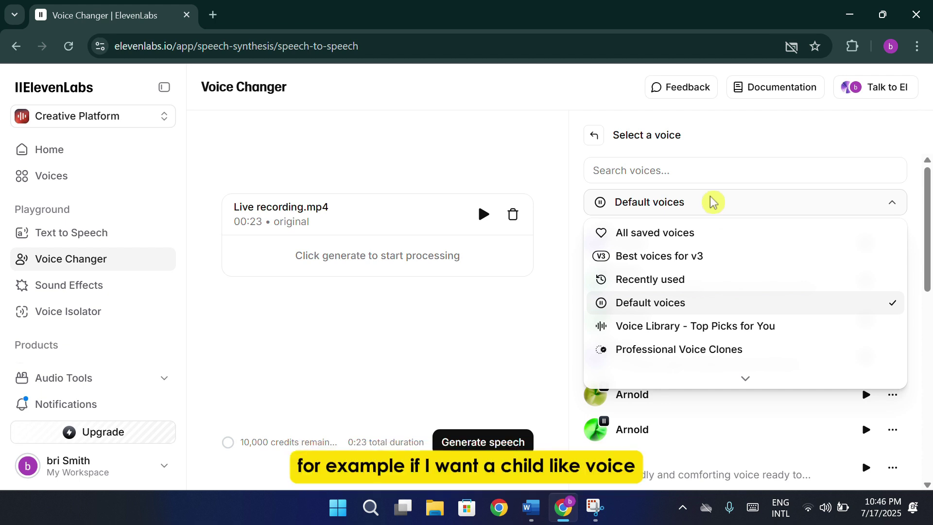
Close the category list and search the voices for 'child'.
left_click(711, 172)
left_click(711, 172)
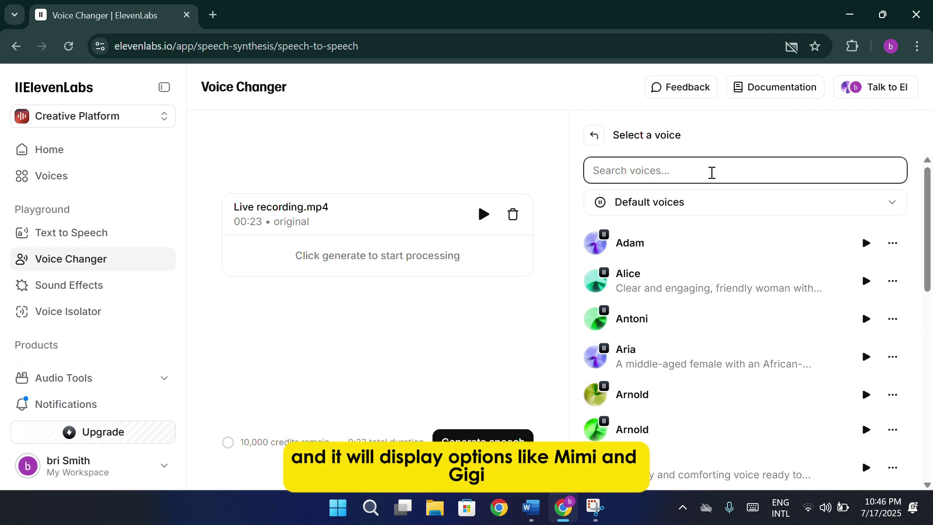
type("child")
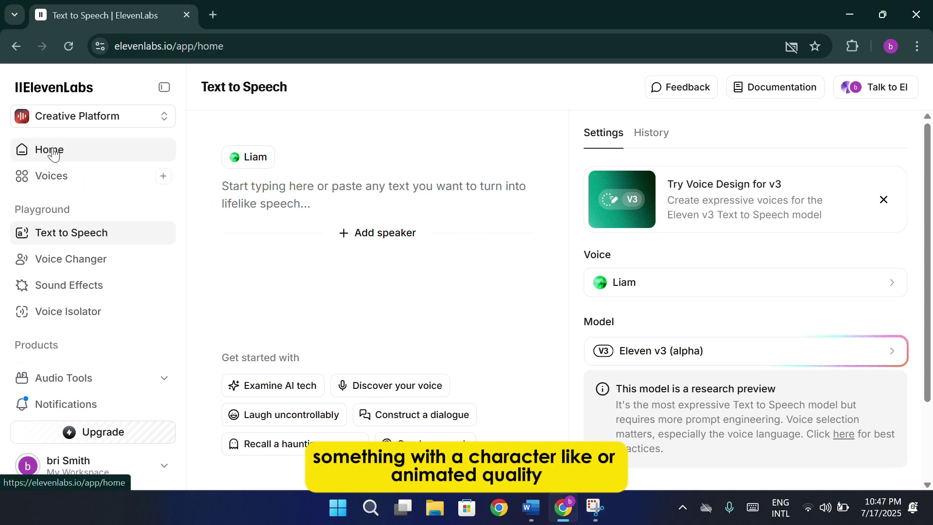
From Home, open Explore Library and dismiss the What's new popup.
left_click(51, 151)
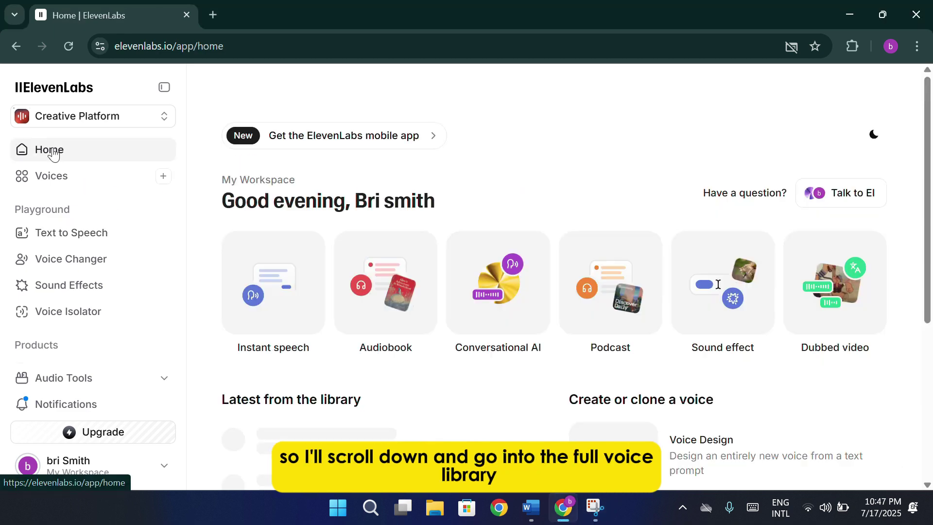
scroll(437, 243, "down", 5)
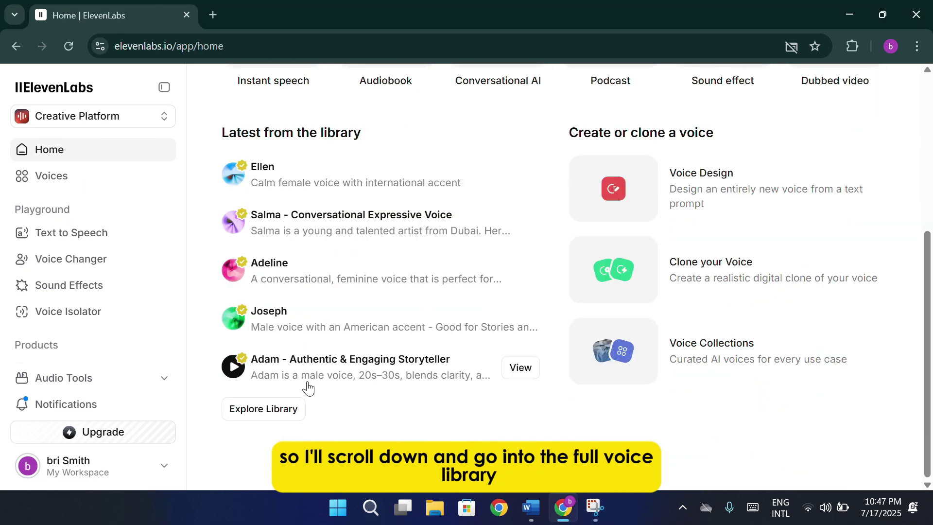
left_click(297, 419)
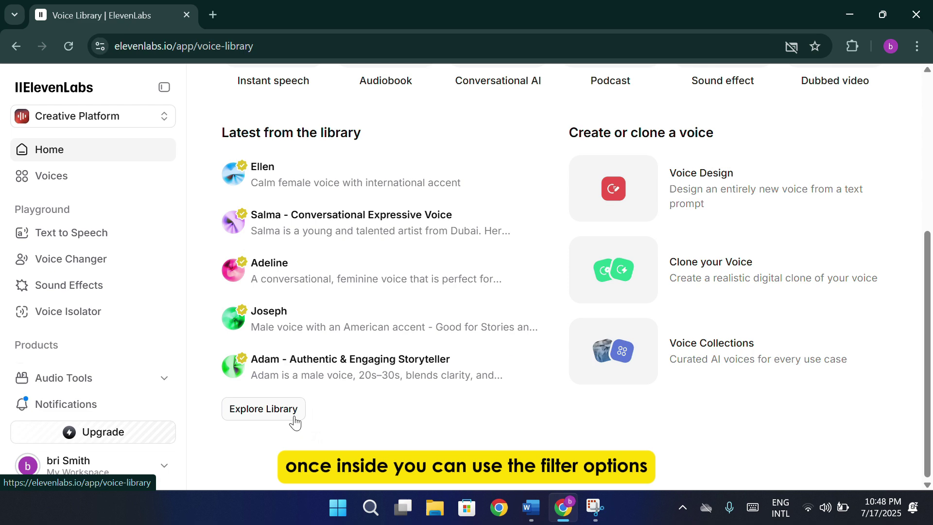
left_click(461, 440)
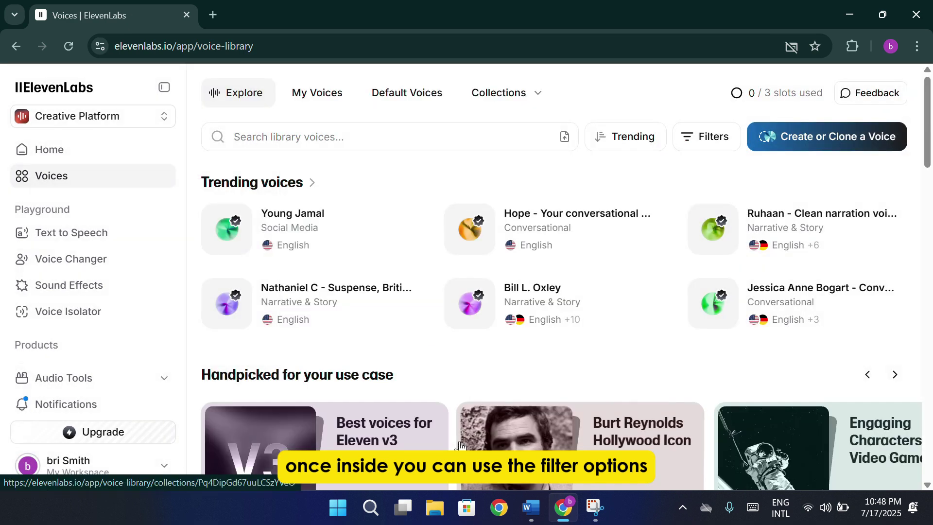
Filter voices to English language with an American accent.
left_click(701, 141)
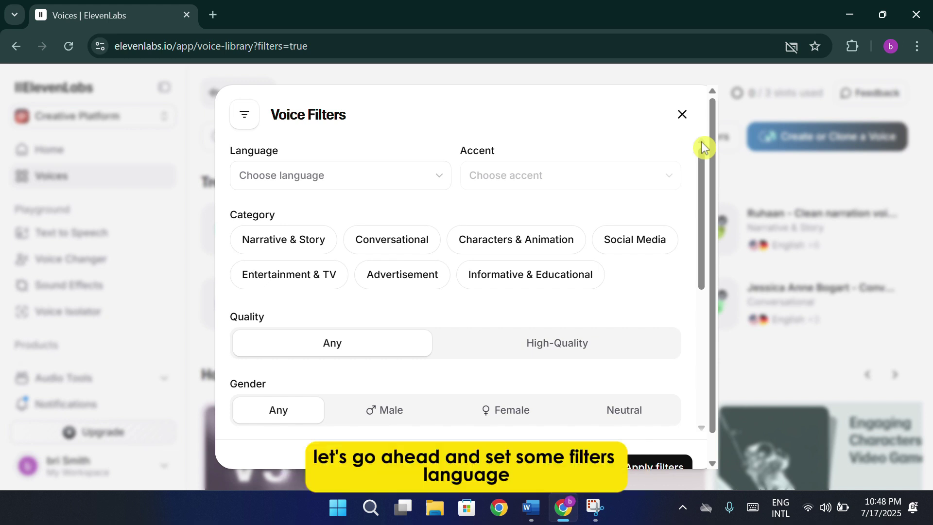
left_click(374, 184)
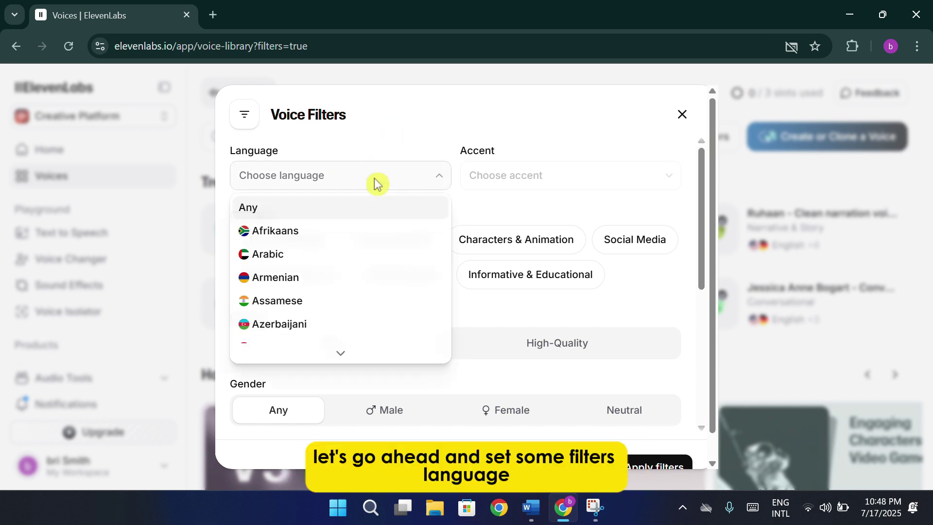
scroll(321, 279, "down", 3)
left_click(298, 288)
left_click(537, 180)
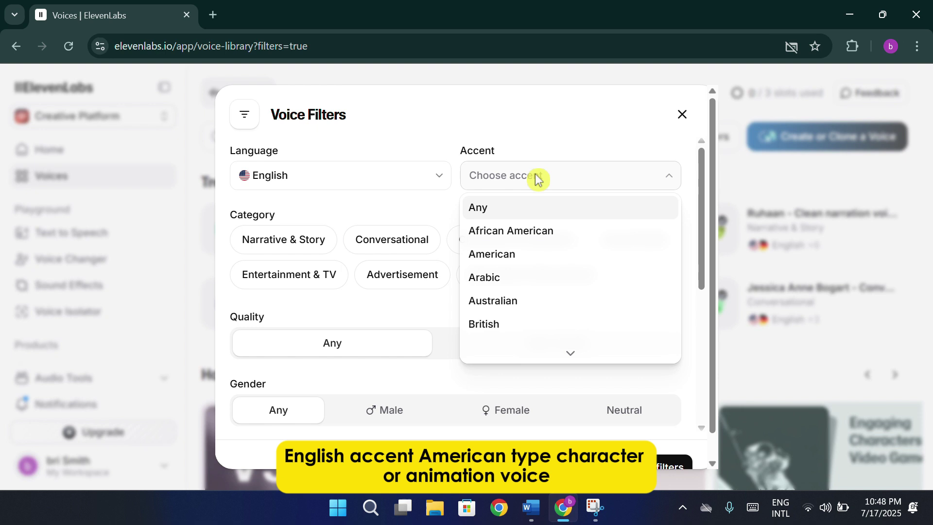
left_click(519, 254)
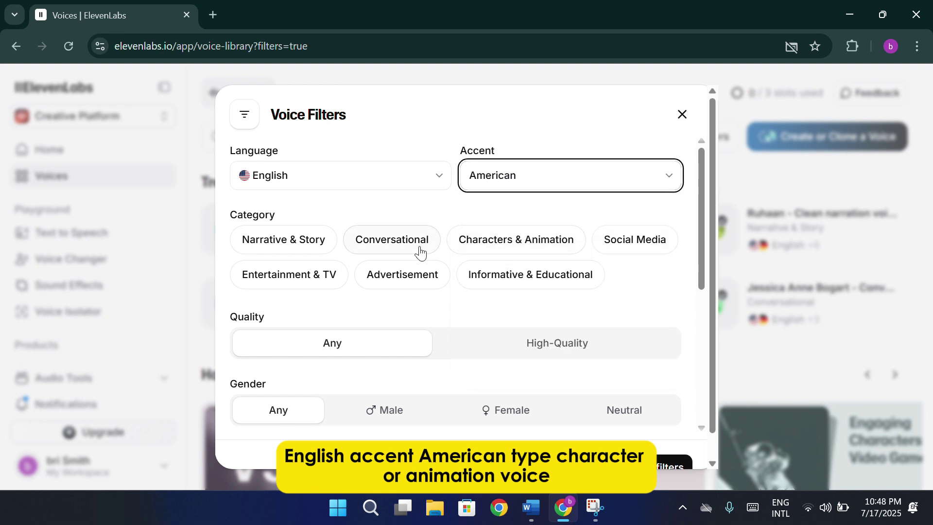
Add Characters & Animation category and Male gender filters, then apply them.
left_click(496, 243)
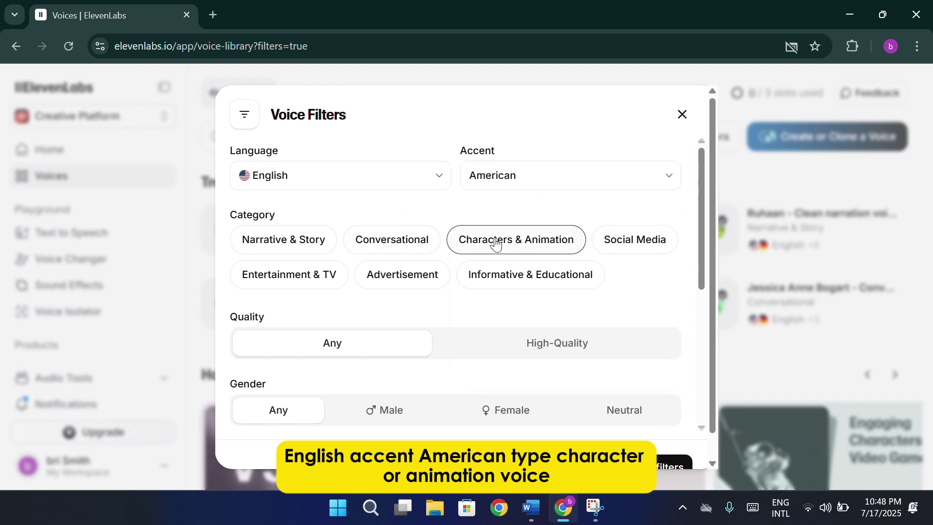
scroll(462, 311, "down", 5)
left_click(381, 199)
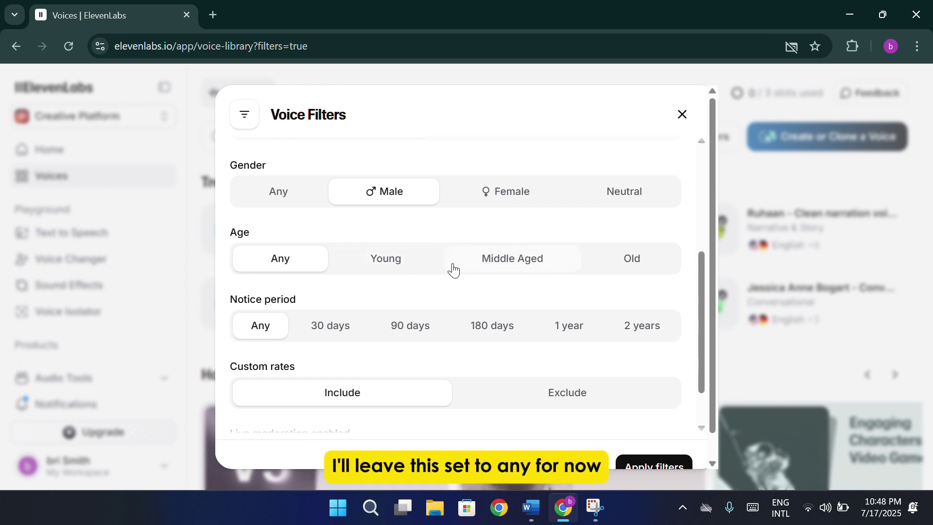
scroll(383, 267, "down", 1)
scroll(391, 275, "down", 1)
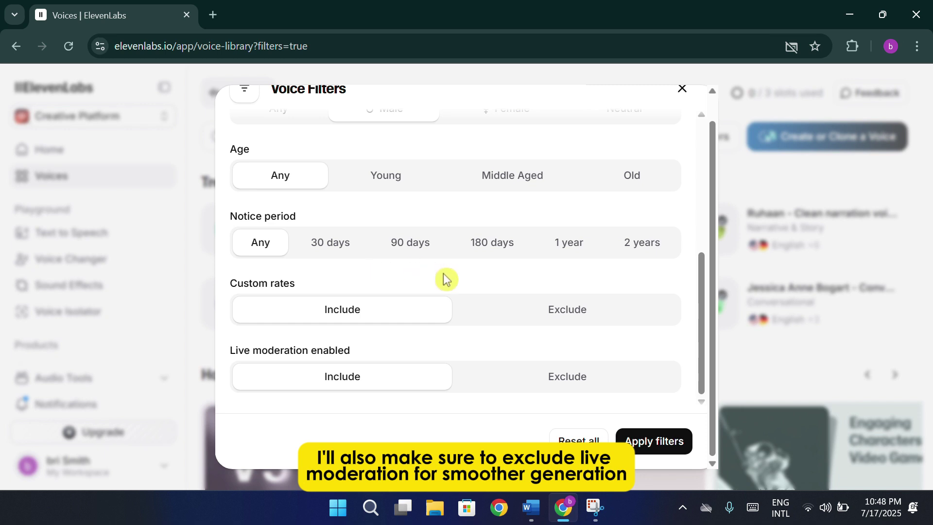
left_click(659, 442)
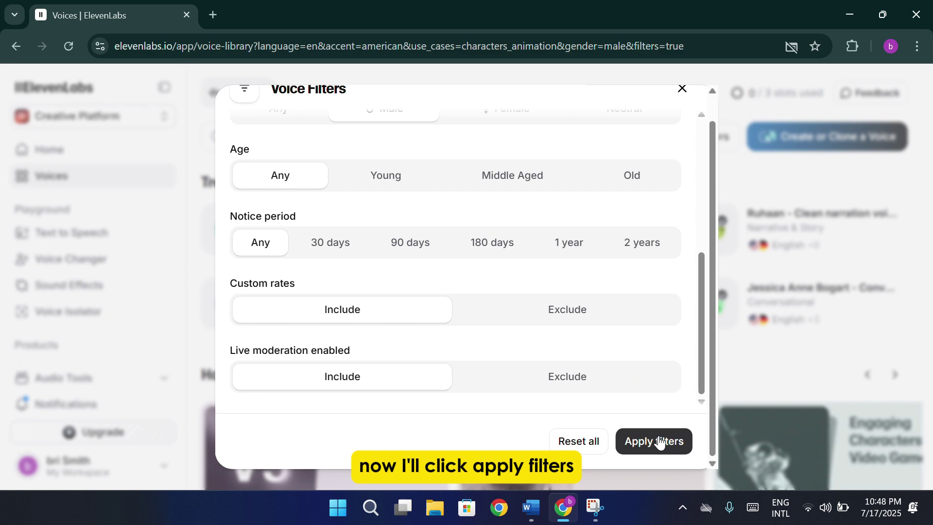
left_click(659, 442)
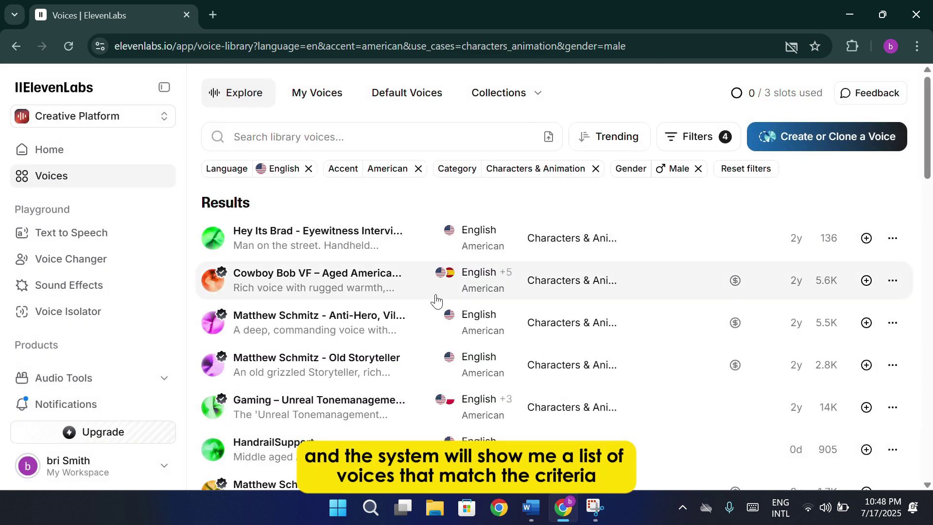
Preview Hey Its Brad, save it to My Voices, and return to Voice Changer.
scroll(448, 365, "down", 6)
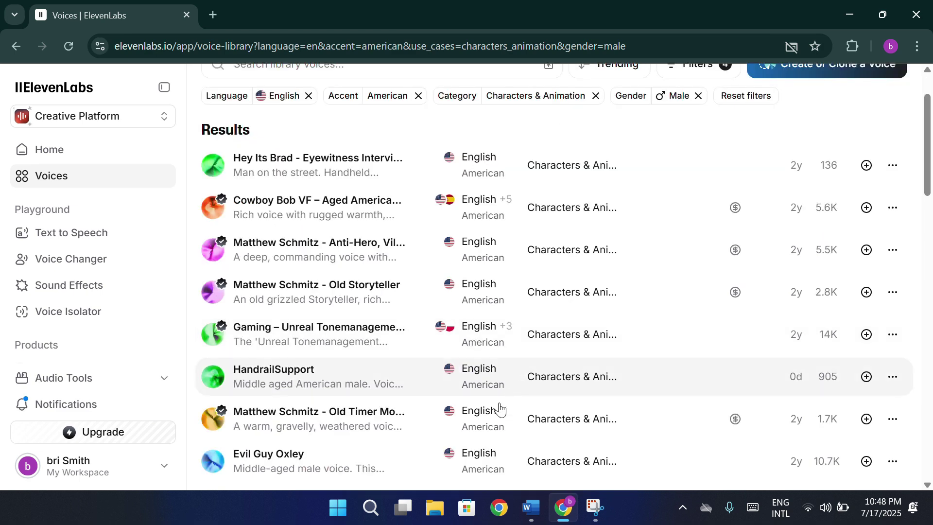
scroll(452, 313, "up", 7)
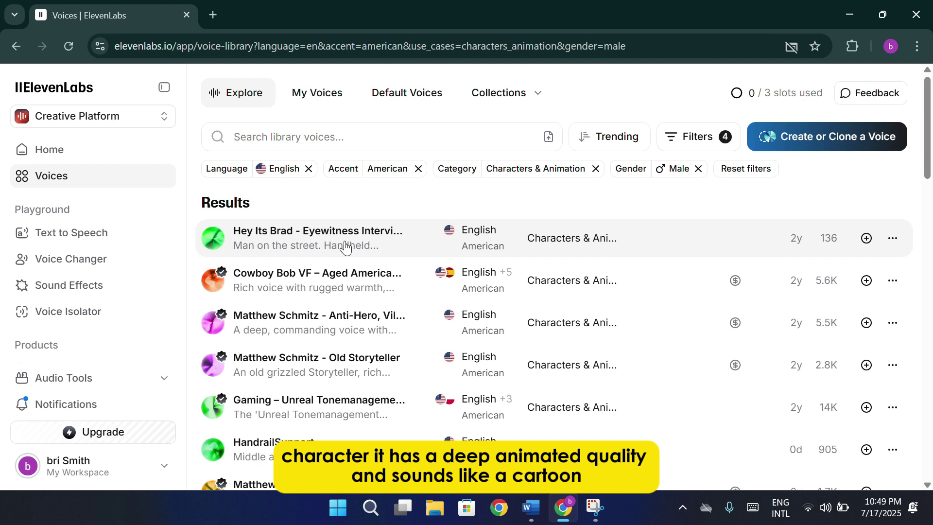
left_click(345, 246)
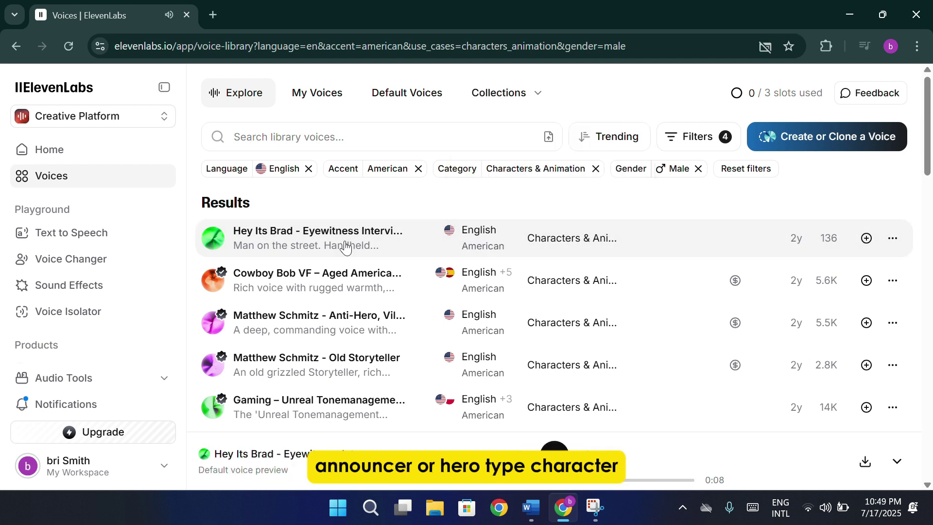
left_click(865, 245)
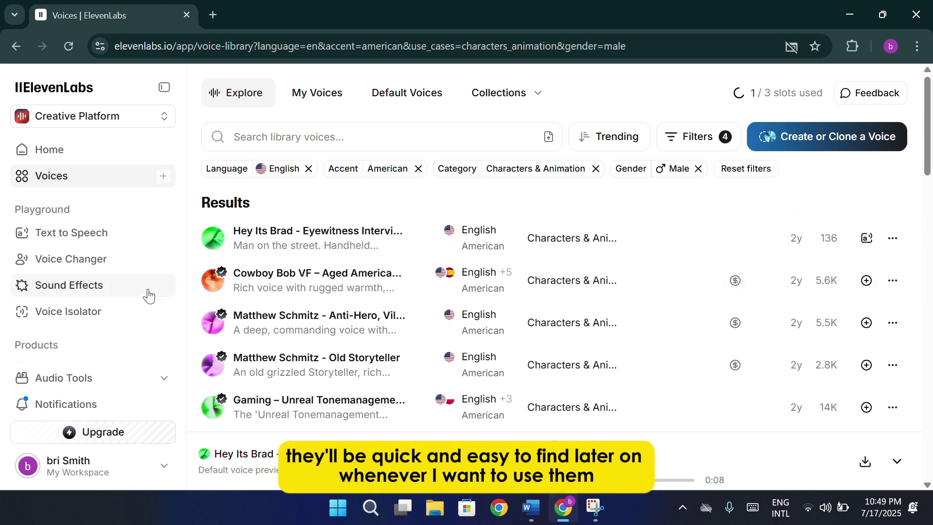
left_click(120, 269)
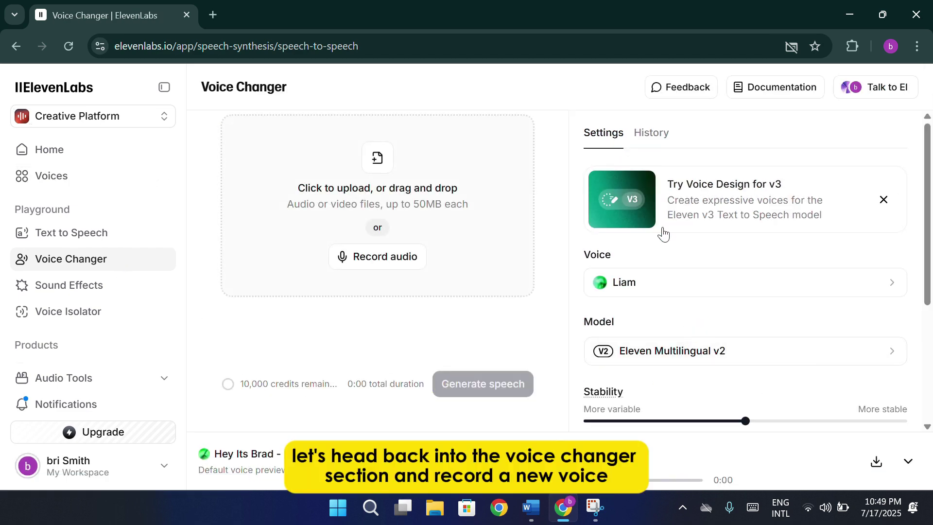
Choose Hey Its Brad - Eyewitness Interview from All saved voices.
scroll(680, 262, "down", 2)
scroll(751, 291, "up", 2)
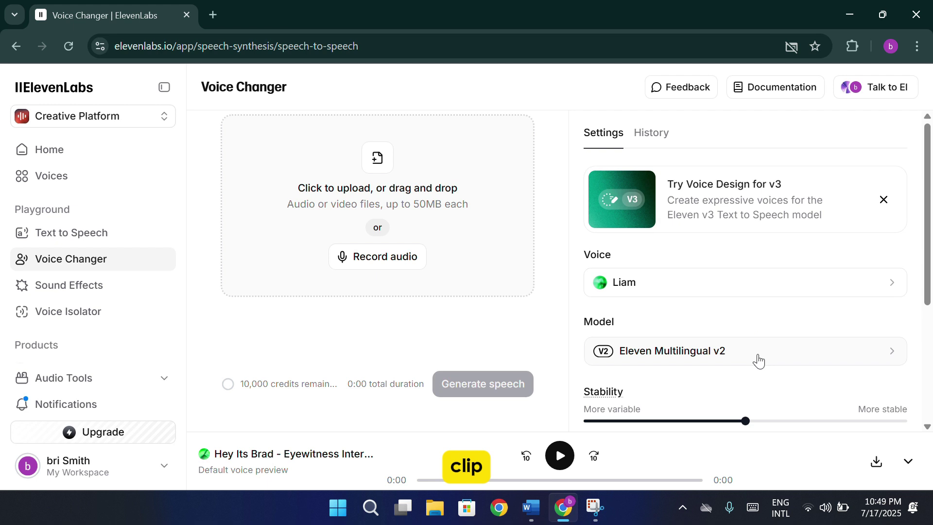
left_click(754, 293)
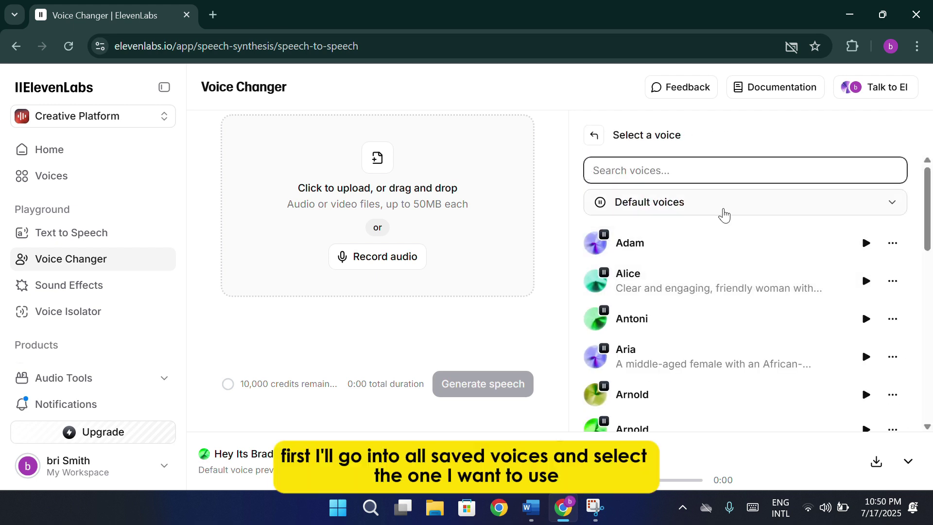
left_click(724, 212)
left_click(709, 234)
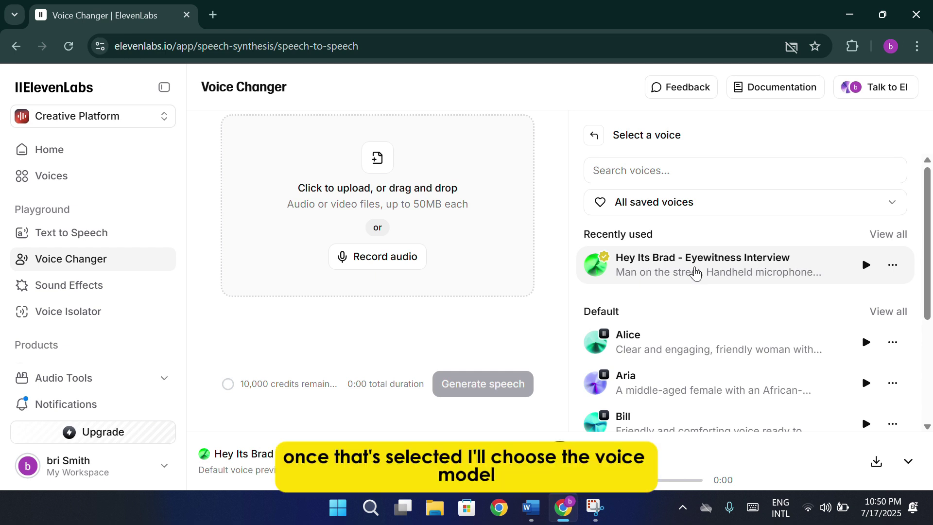
left_click(695, 272)
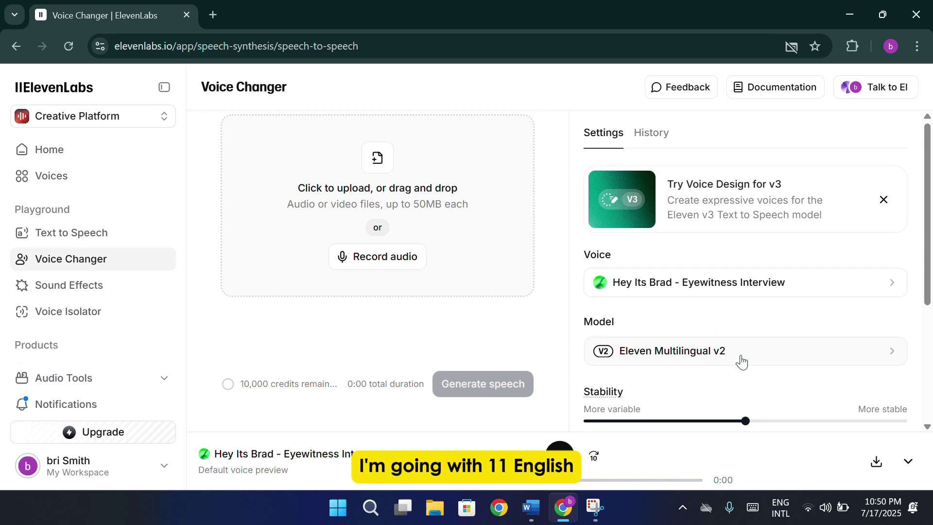
Set Stability to 42%, Similarity to about 50%, and Style Exaggeration slightly above None.
scroll(766, 316, "down", 3)
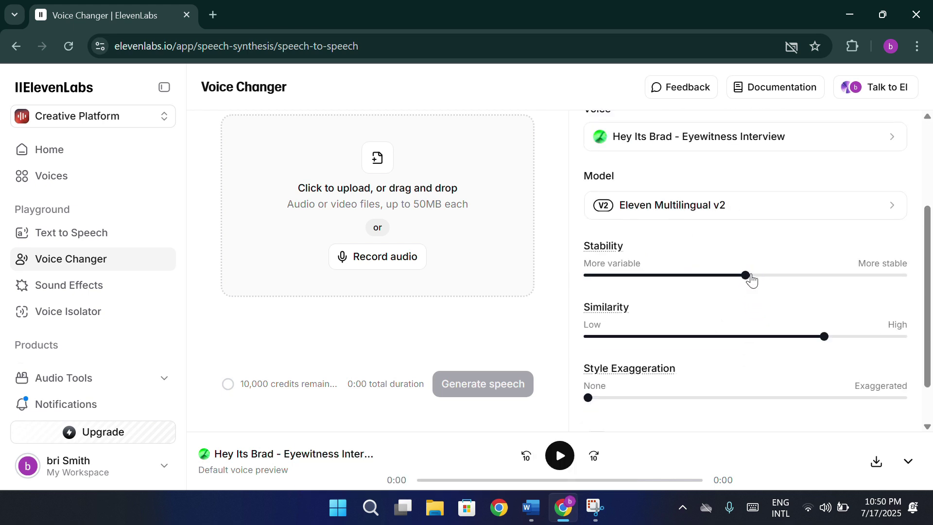
left_click_drag(751, 278, 721, 276)
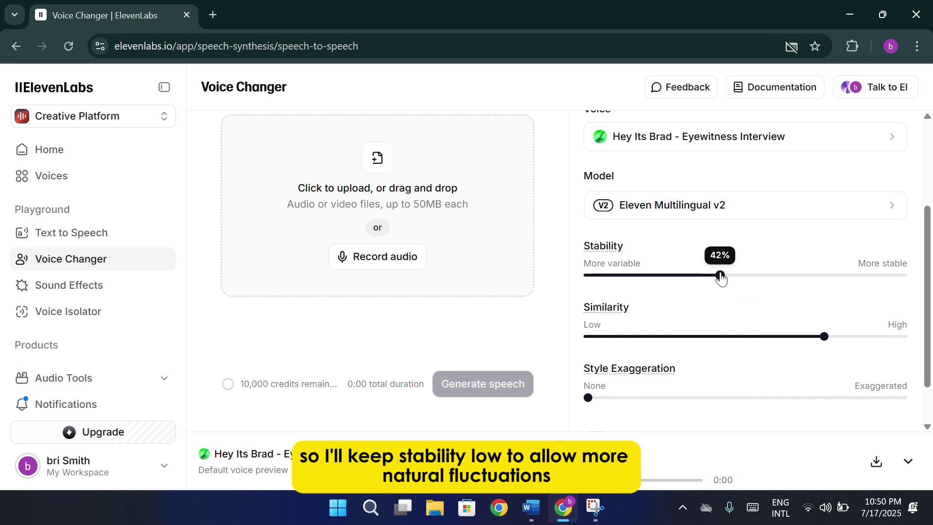
scroll(801, 295, "down", 1)
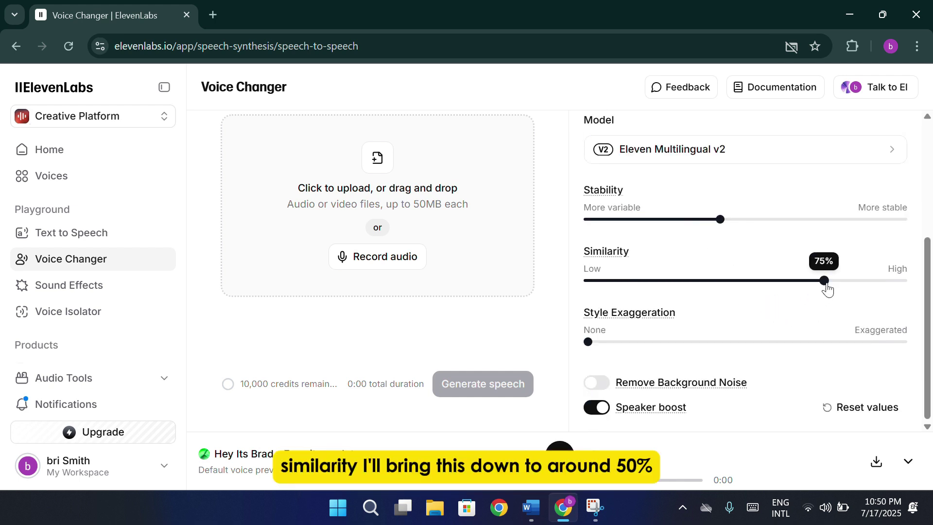
left_click_drag(824, 282, 746, 278)
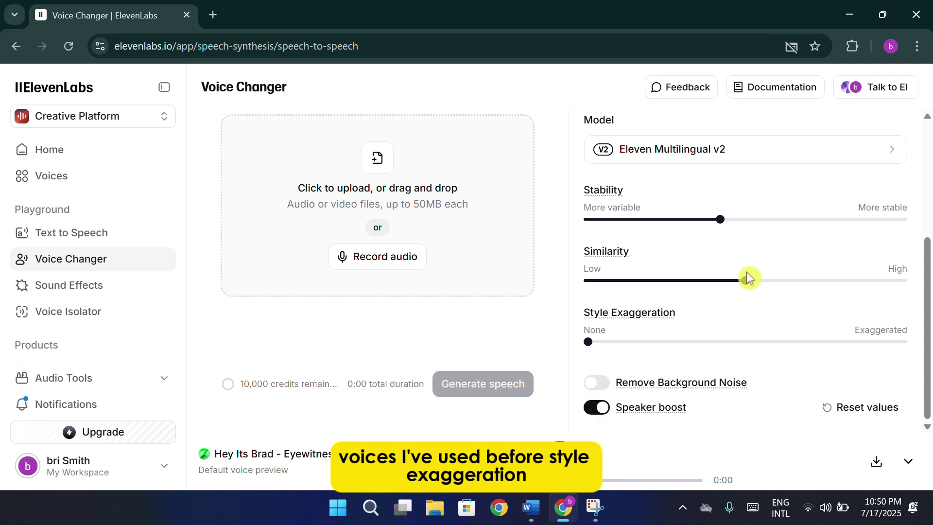
left_click_drag(589, 342, 639, 338)
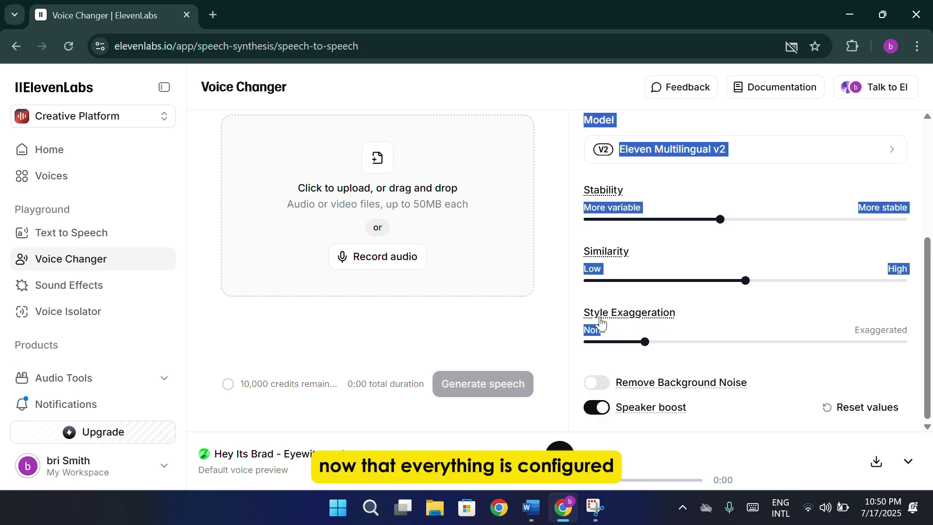
Record a 21-second microphone sample as Live recording.mp4.
left_click(384, 255)
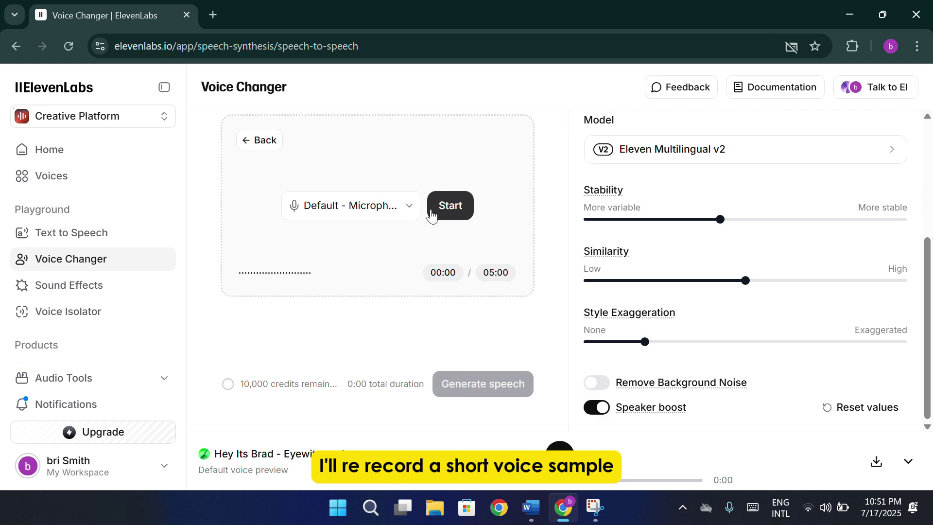
left_click(461, 200)
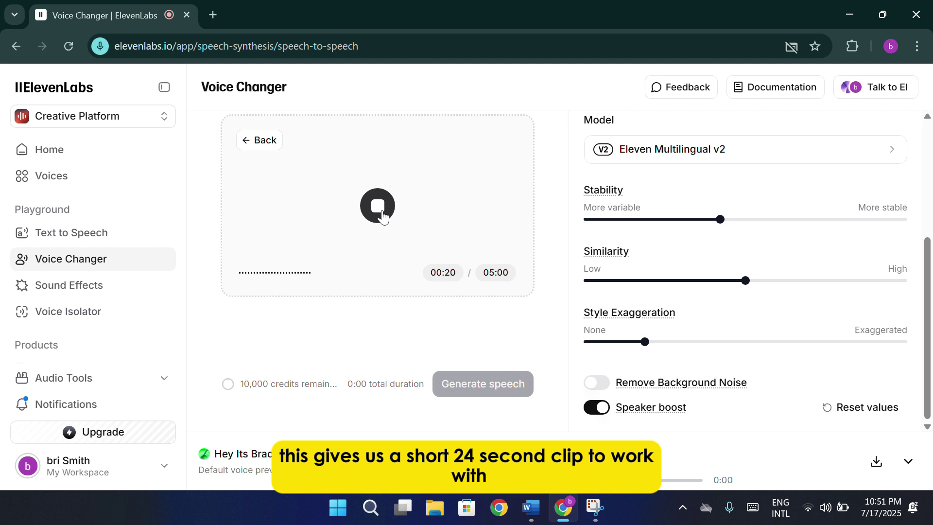
left_click(383, 216)
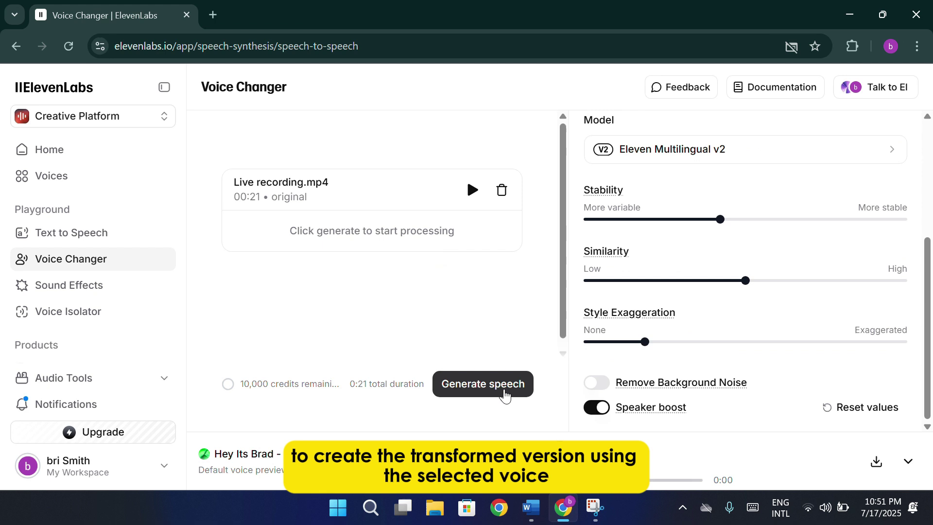
Convert the recording to the Brad voice and preview the 21-second result.
left_click(506, 396)
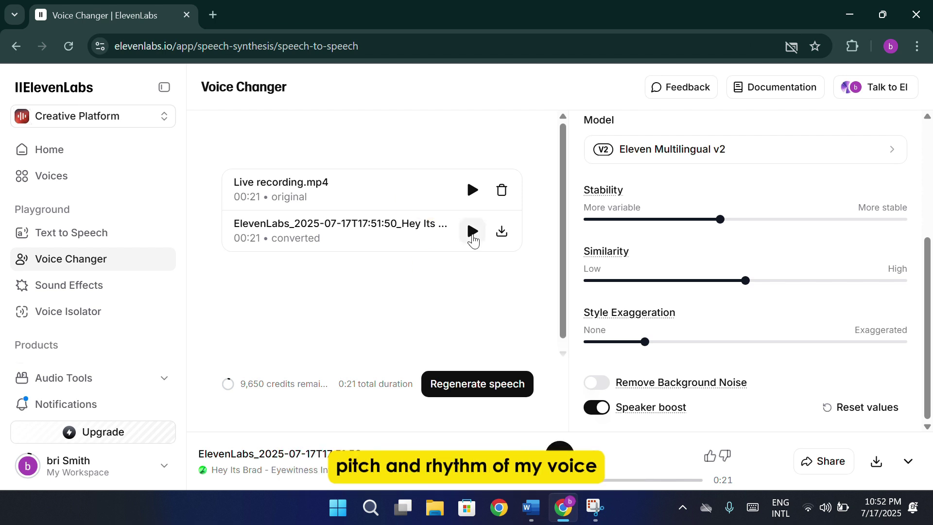
left_click(472, 236)
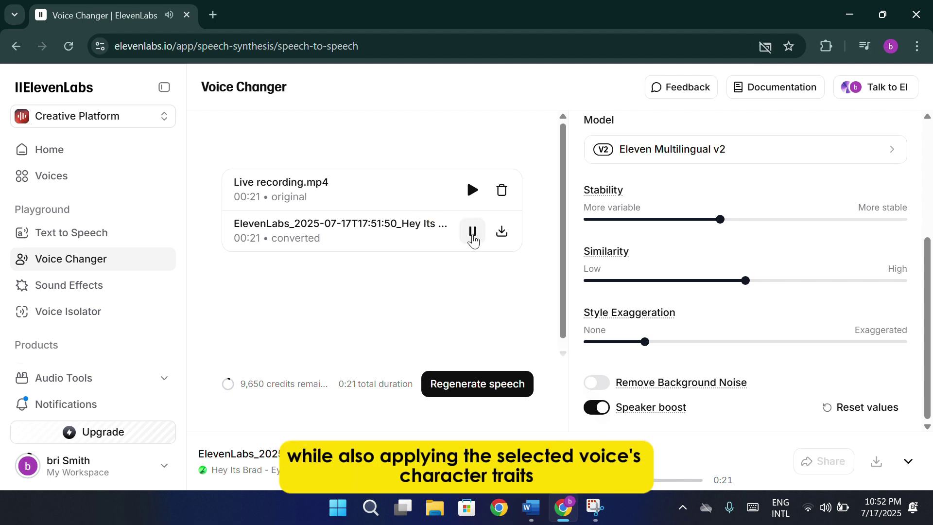
left_click(473, 237)
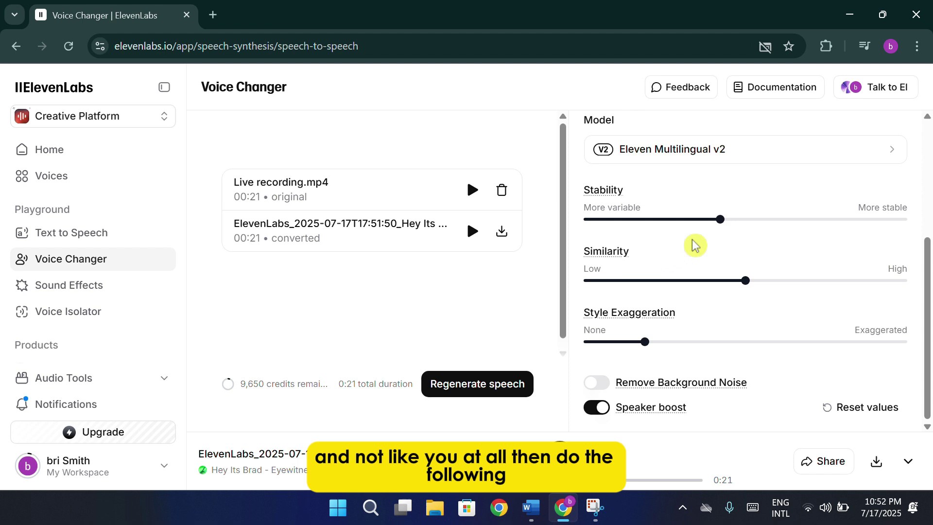
Drag the Similarity slider down nearly to Low.
mouse_move(746, 288)
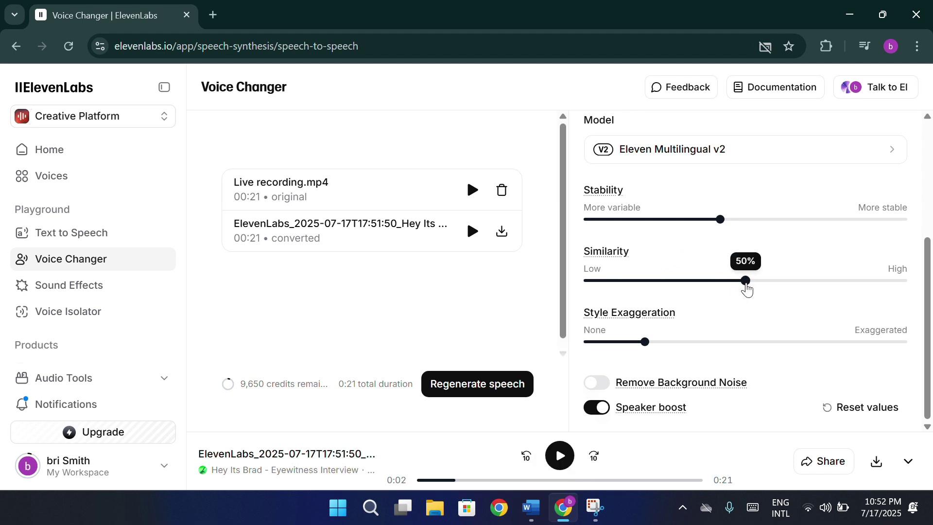
left_click_drag(744, 288, 600, 284)
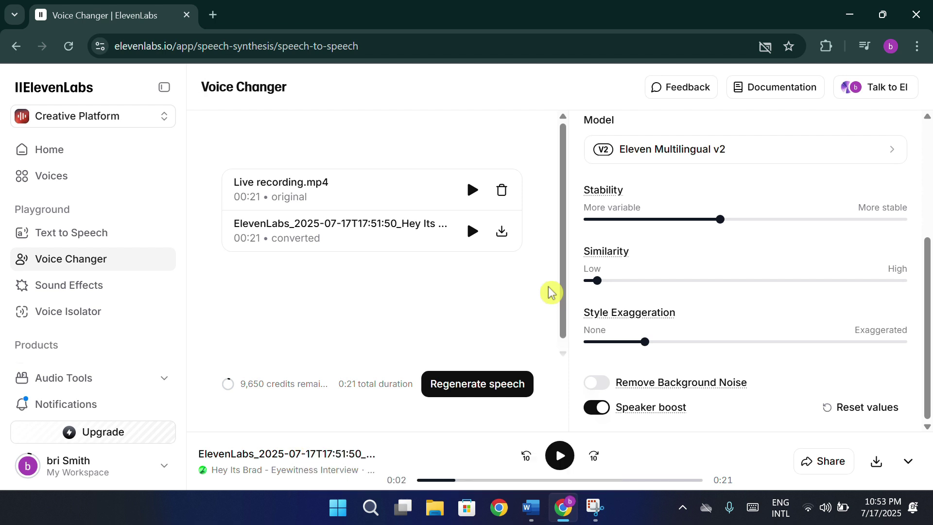
scroll(844, 254, "up", 4)
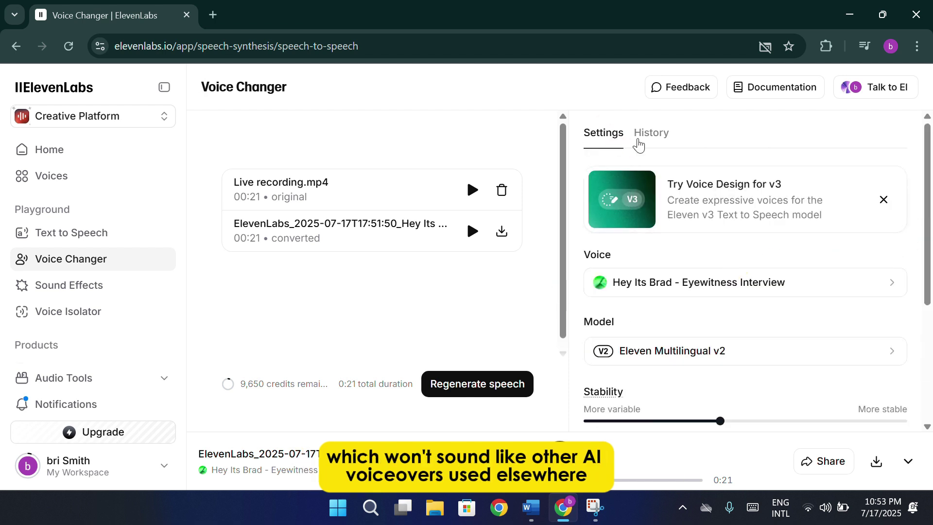
scroll(680, 272, "down", 4)
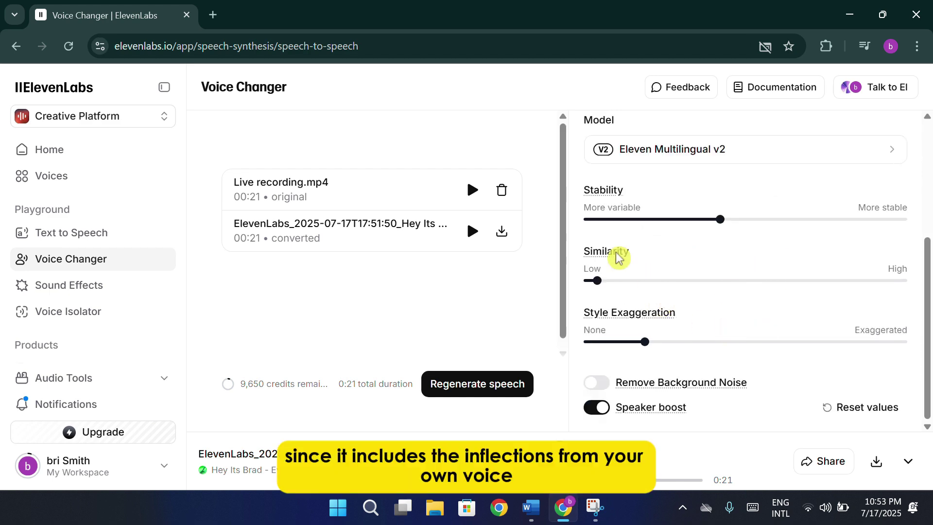
scroll(691, 289, "up", 4)
scroll(726, 298, "down", 4)
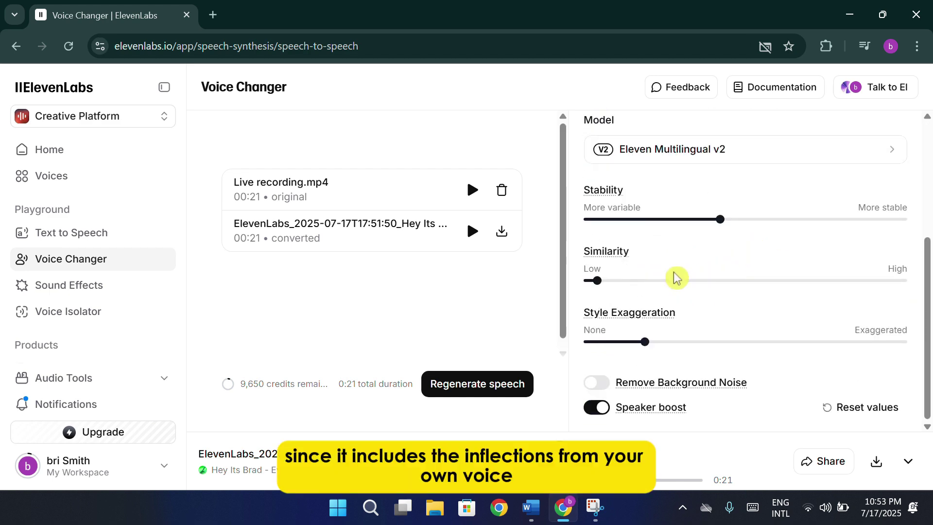
scroll(807, 300, "up", 4)
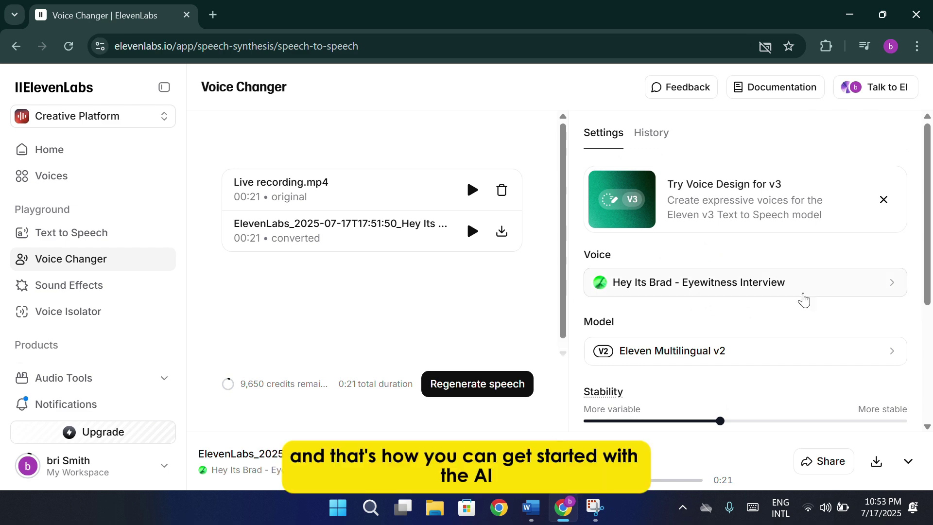
Keep Hey Its Brad selected, review the Free, Starter, Creator and Pro plans, then minimize Chrome.
left_click(804, 300)
left_click(666, 285)
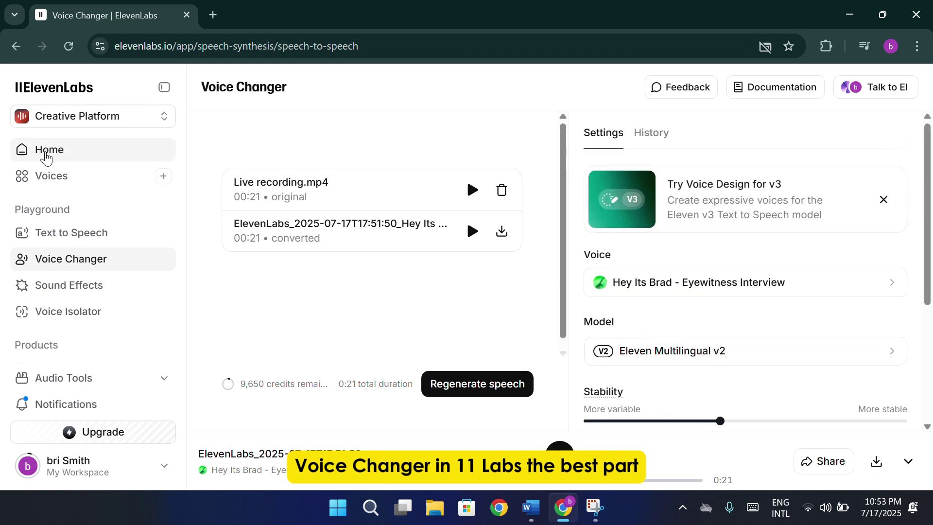
left_click(46, 151)
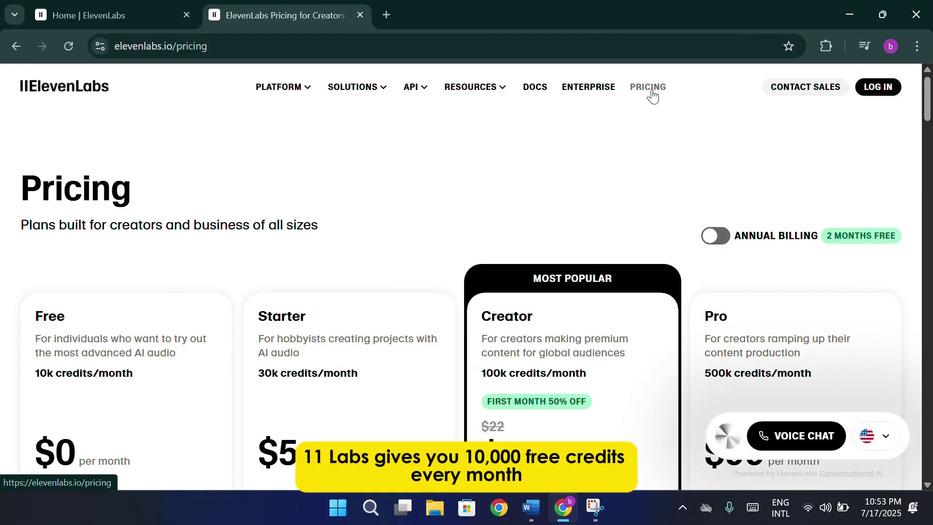
scroll(649, 96, "down", 3)
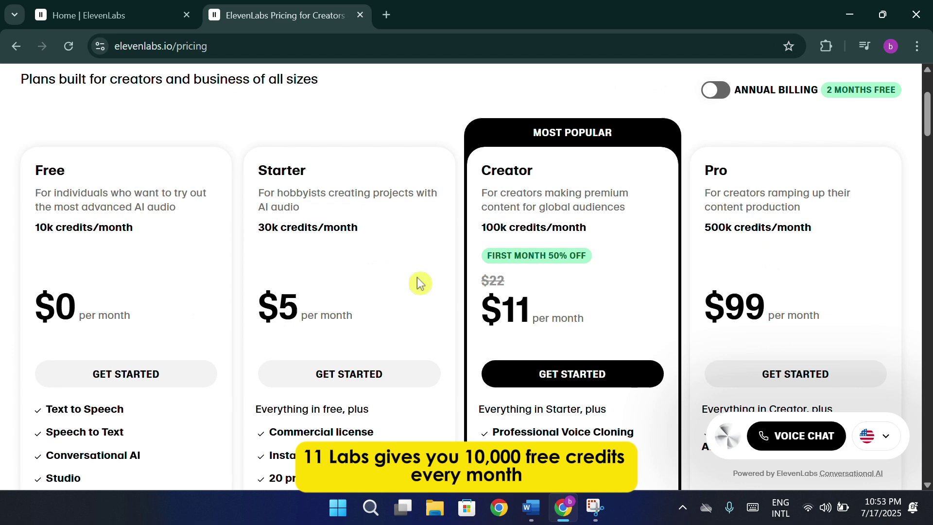
scroll(899, 227, "down", 2)
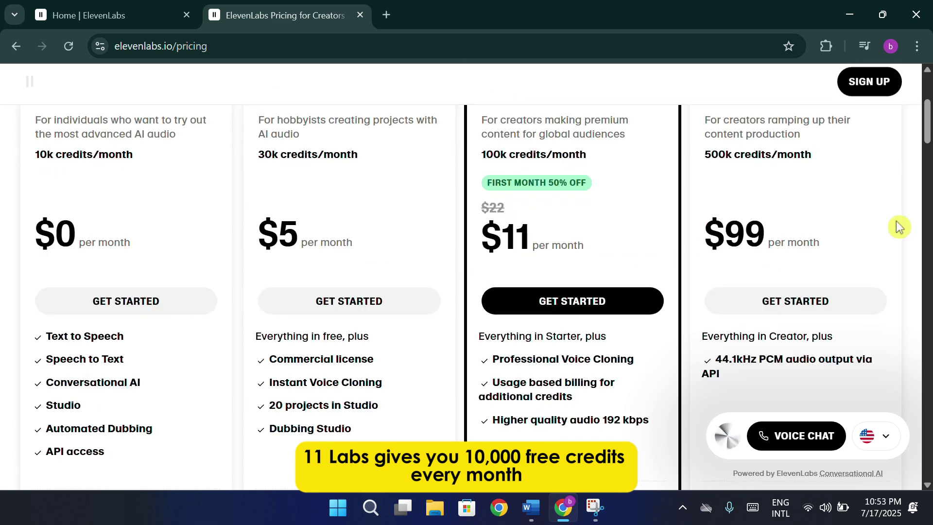
scroll(898, 226, "up", 2)
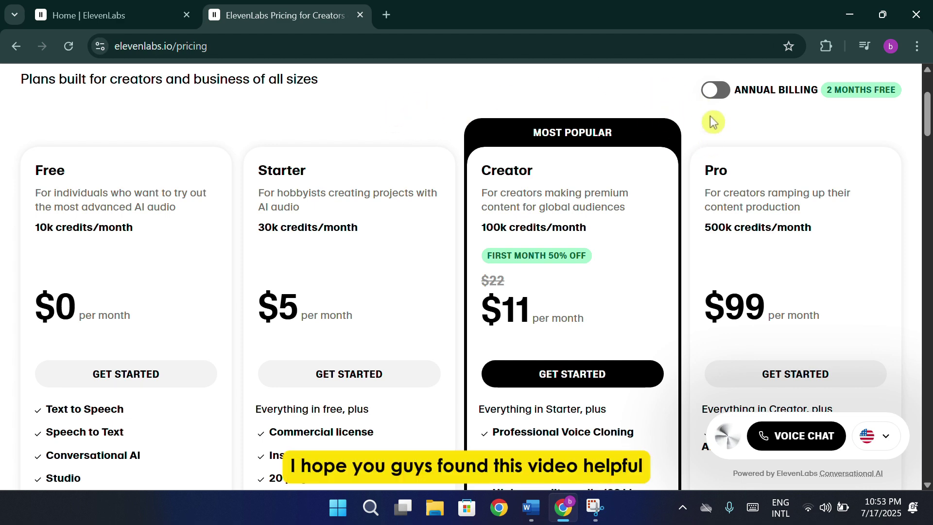
left_click(849, 15)
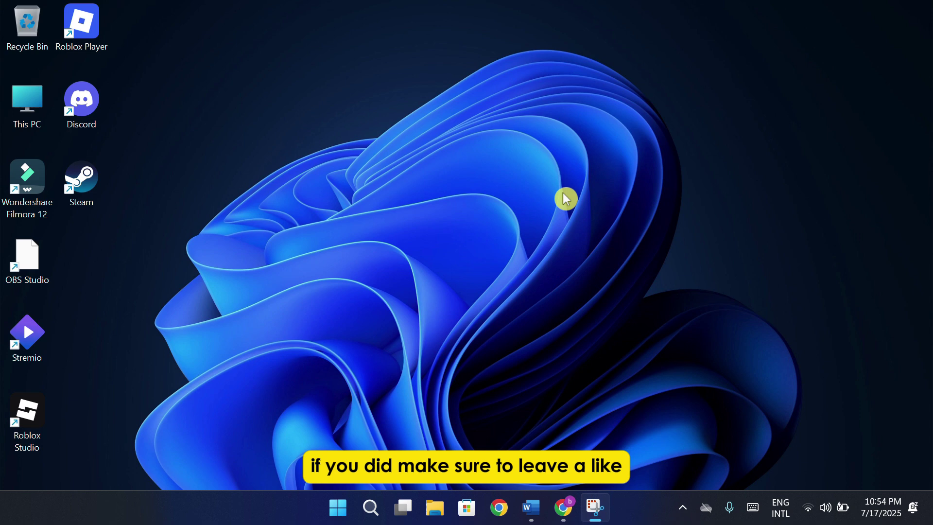